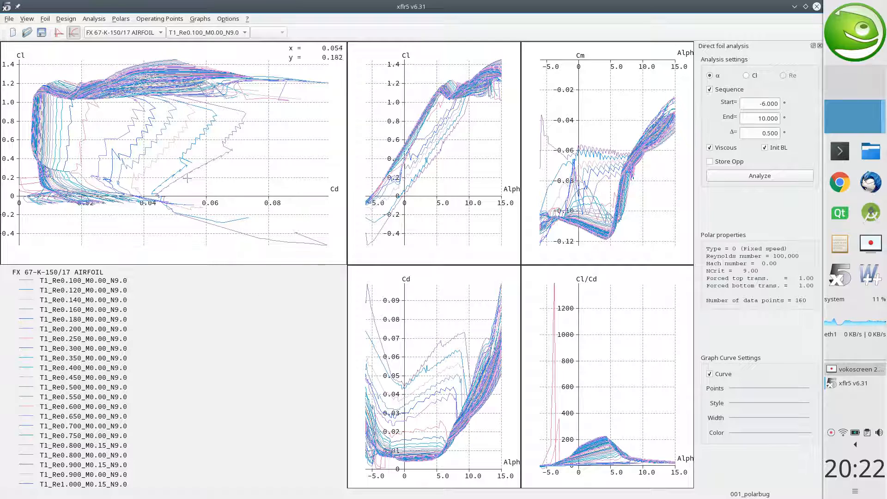
- Examine the Cl versus Cd polar graph of the FX 67-K-150/17 foil alone, up close and as a whole
key("1")
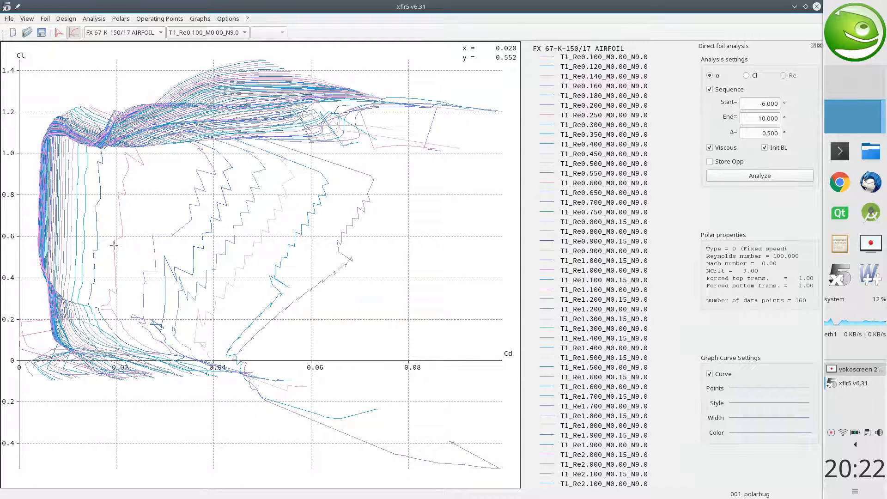
left_click_drag(117, 246, 277, 246)
scroll(277, 245, "up", 10)
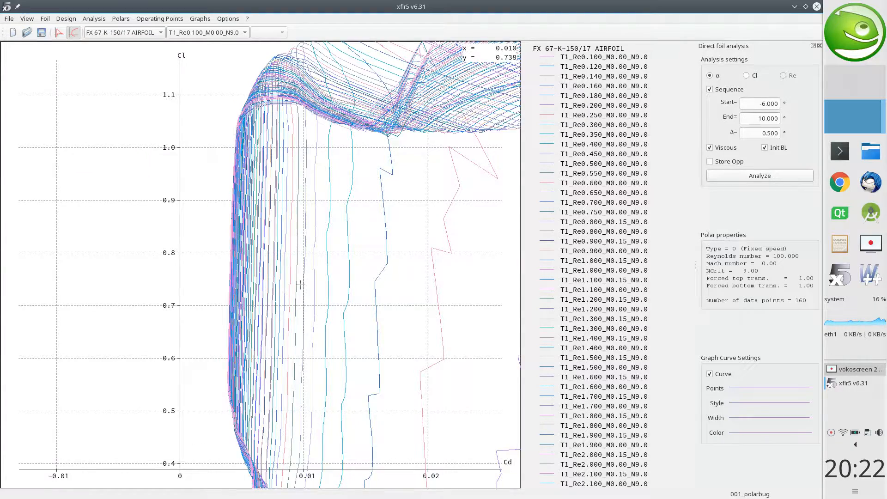
scroll(300, 284, "down", 5)
left_click_drag(377, 274, 191, 232)
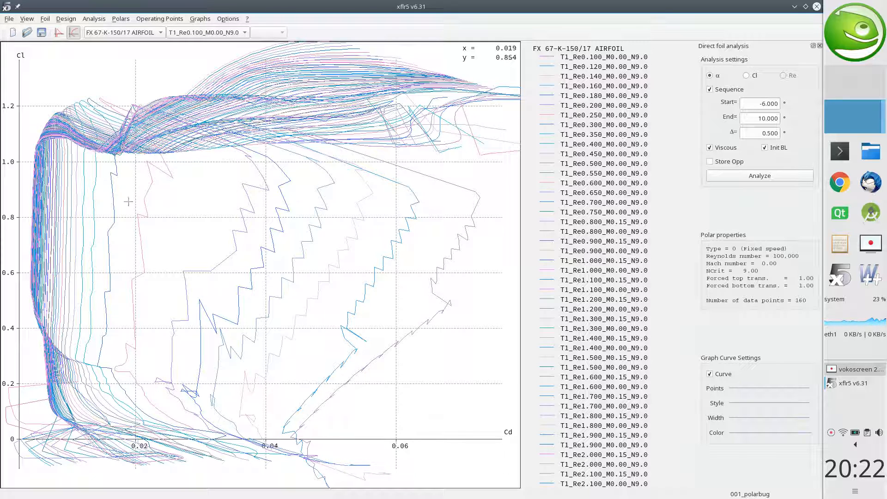
left_click_drag(175, 292, 383, 336)
scroll(259, 259, "up", 5)
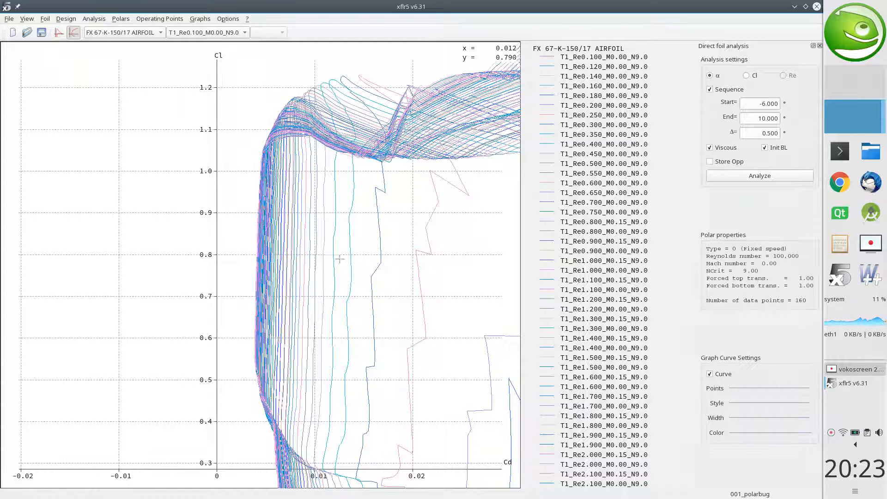
scroll(334, 256, "down", 4)
left_click_drag(293, 256, 275, 248)
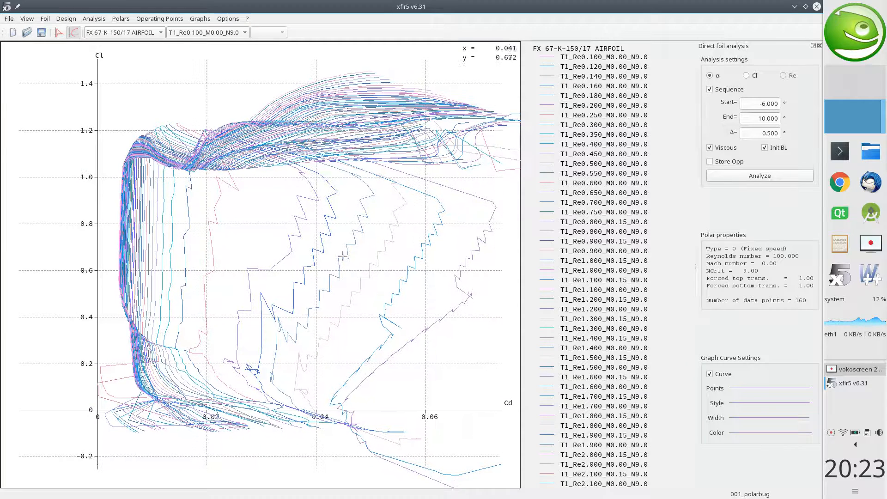
- Review the Reynolds number list of the batch foil analysis and leave it without changes
left_click(90, 19)
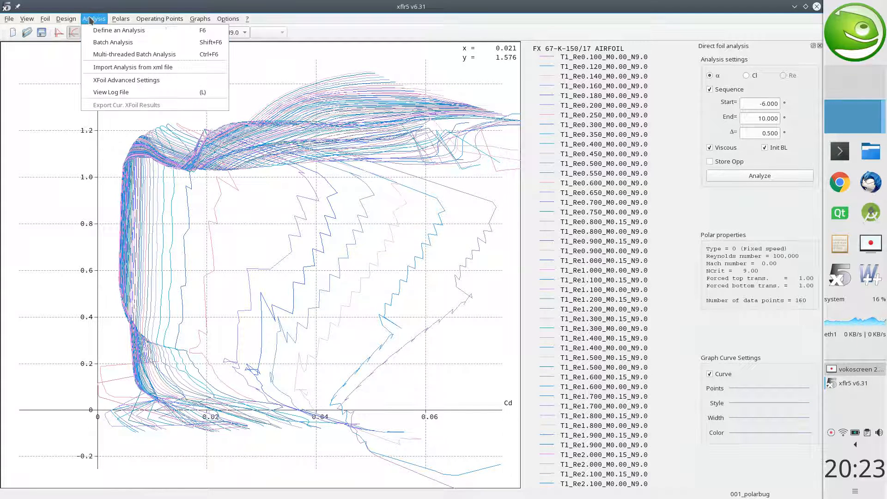
left_click(143, 42)
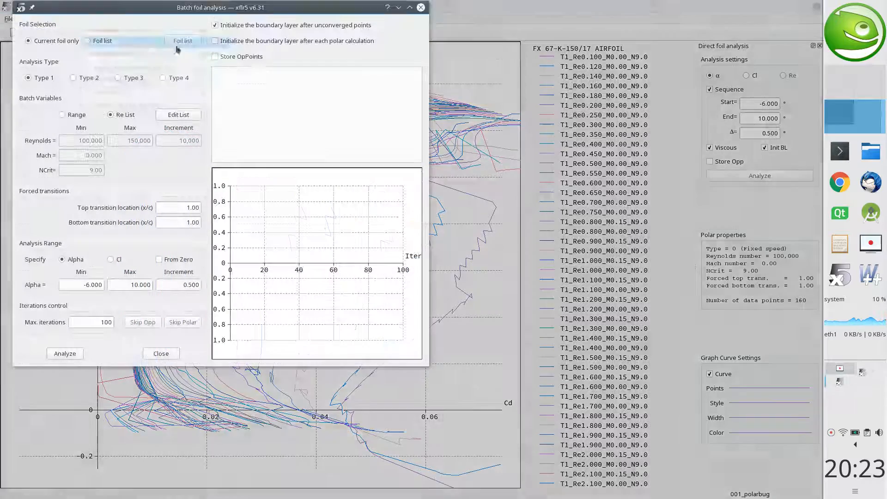
left_click(171, 116)
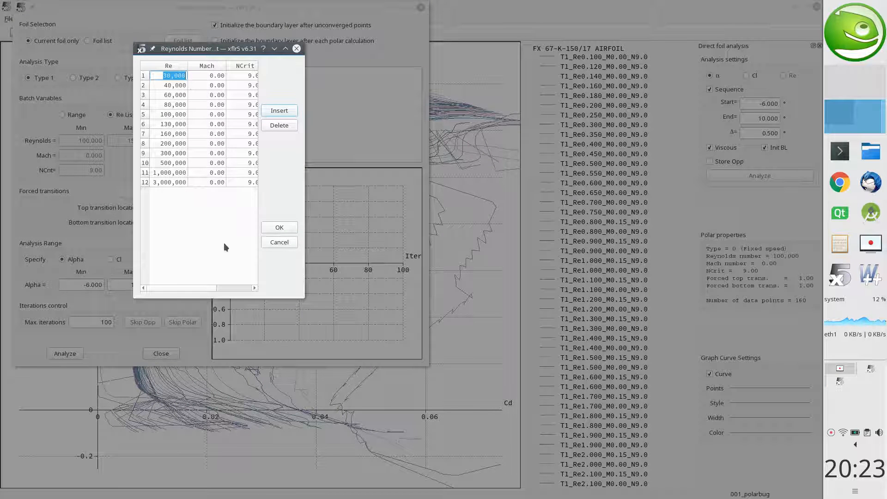
left_click(287, 242)
left_click(161, 353)
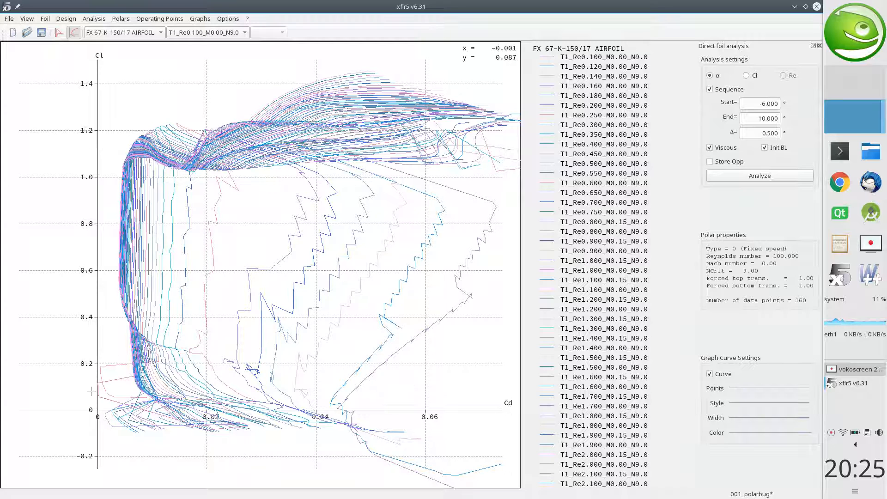
- Examine the low-drag region of the Cl–Cd graph, restore all graphs at reset scale, and inspect Cd versus alpha around -4°
left_click_drag(163, 418, 297, 272)
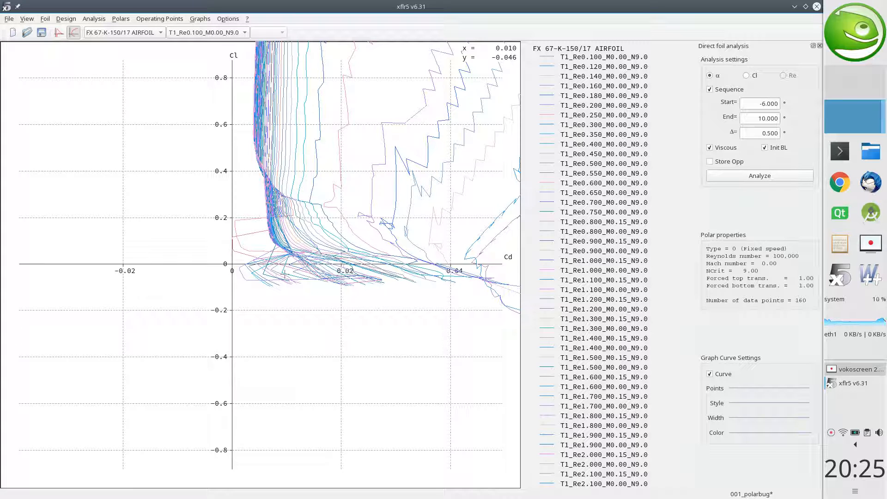
key("a")
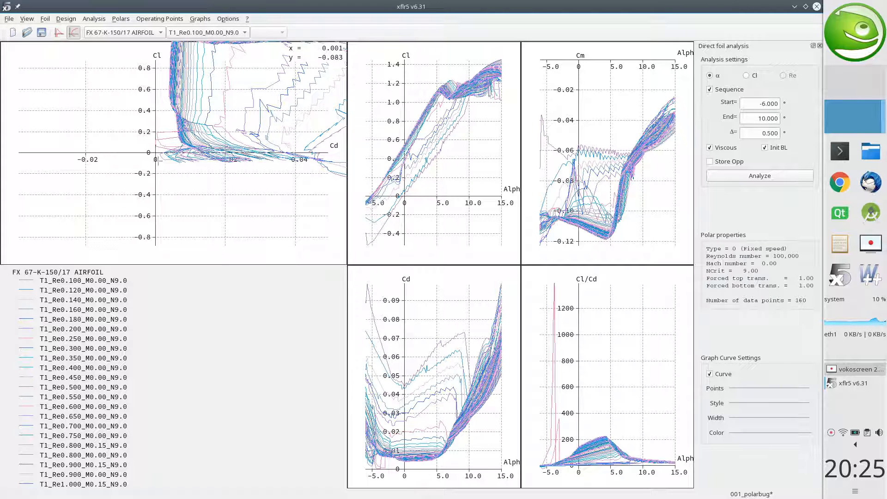
key("r")
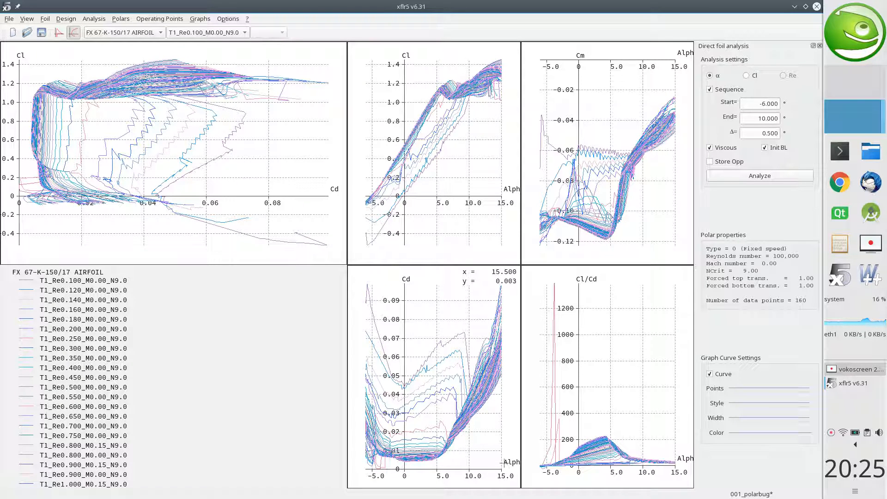
scroll(433, 374, "down", 10)
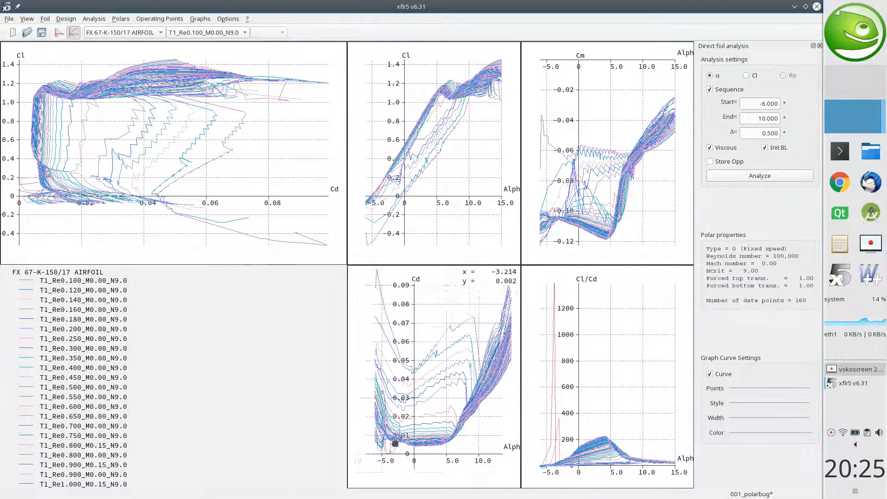
scroll(430, 372, "up", 10)
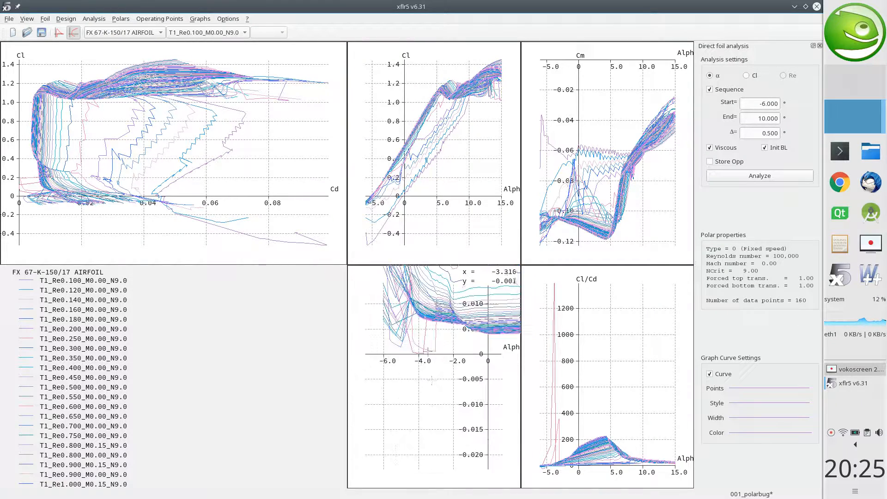
left_click_drag(446, 417, 444, 411)
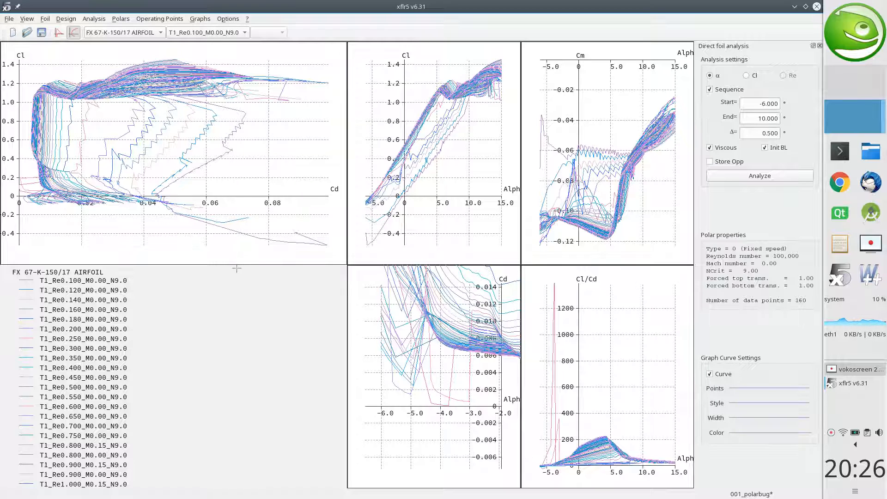
- Hide all polars associated with the FX 67-K-150/17 foil
right_click(198, 146)
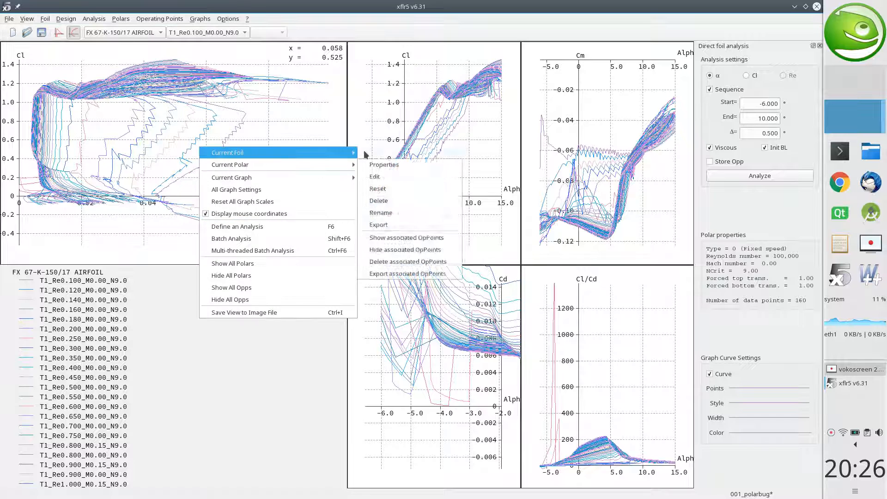
mouse_move(333, 152)
left_click(431, 244)
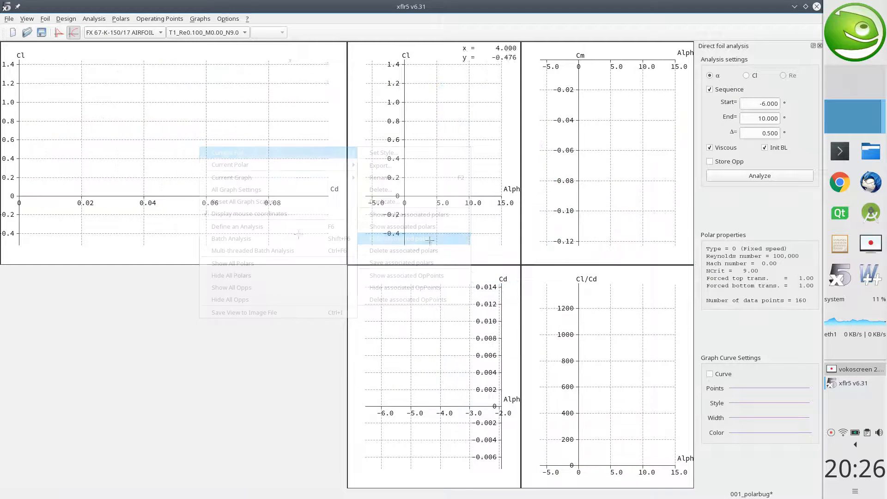
- Create a NACA foil with digits 1410 and 100 panels, and store it as NACA 1410
left_click(69, 19)
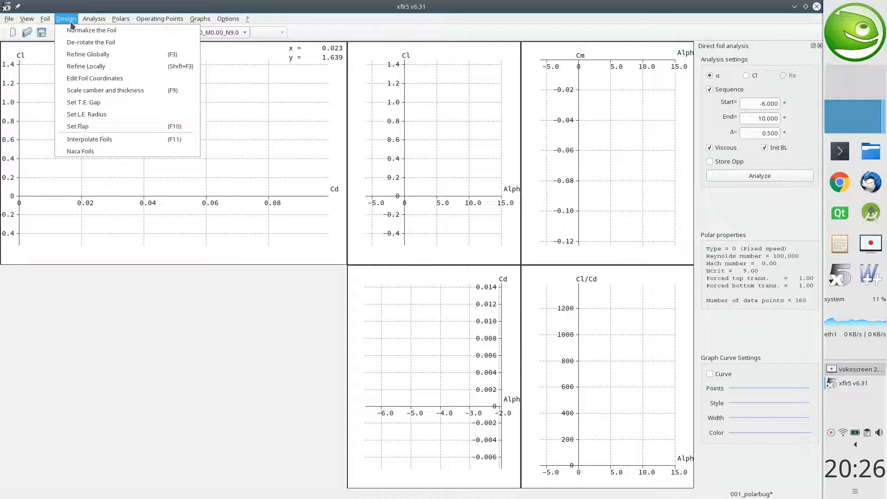
left_click(115, 154)
left_click_drag(415, 210, 551, 209)
type("1410")
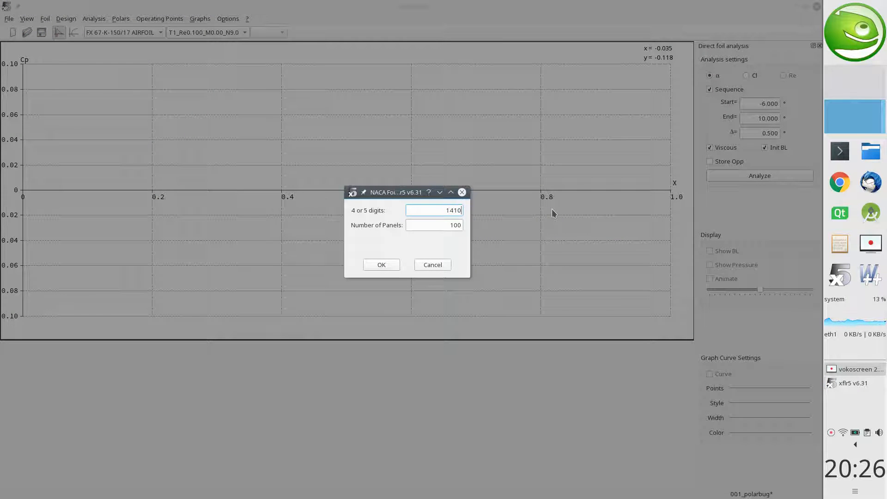
key("Return")
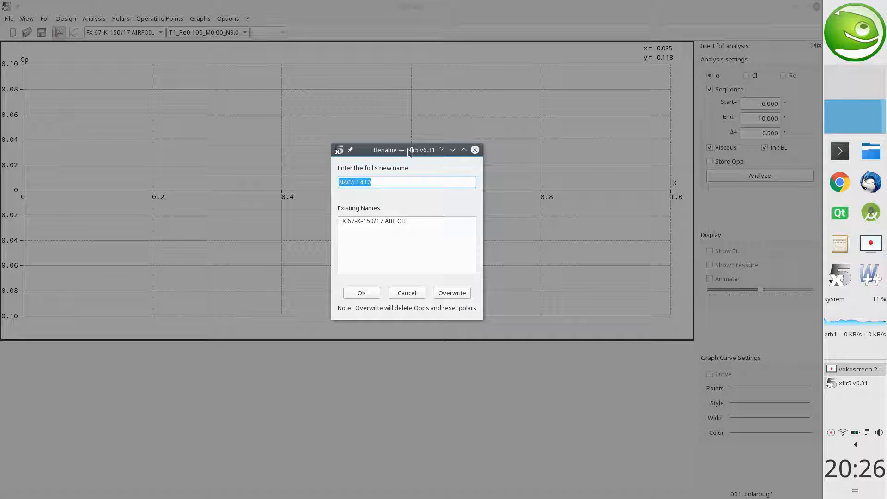
left_click_drag(409, 152, 387, 147)
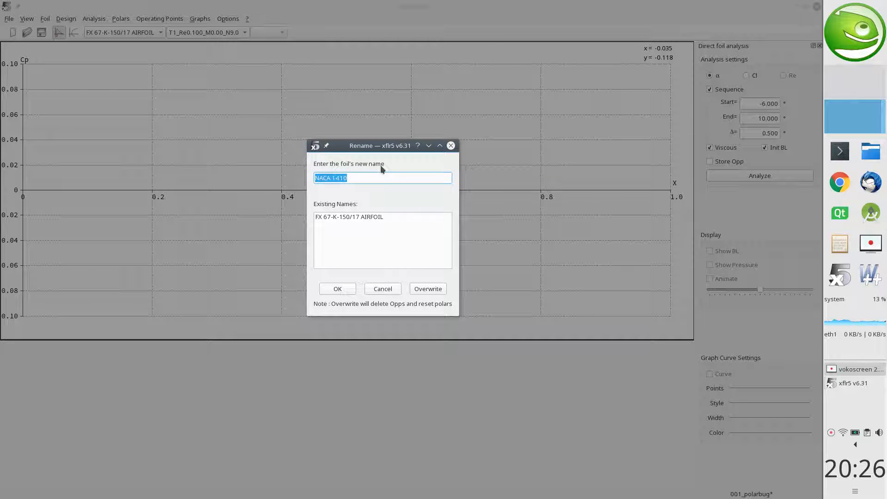
key("End")
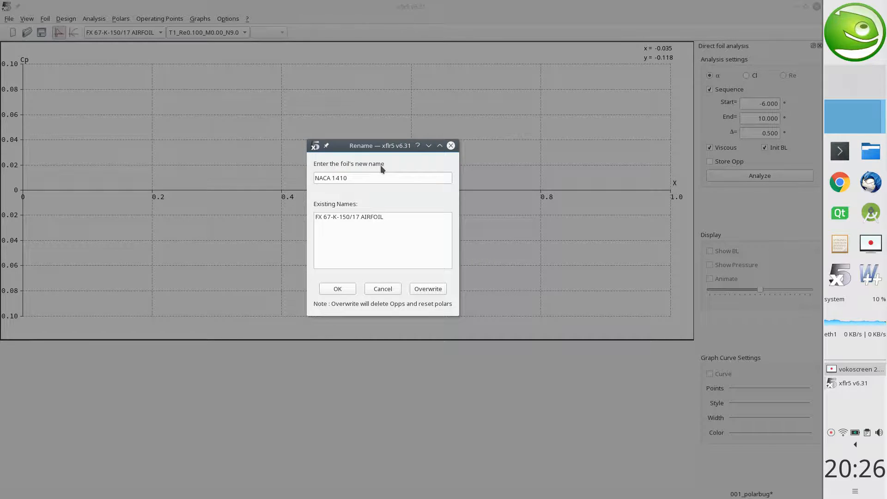
key("Return")
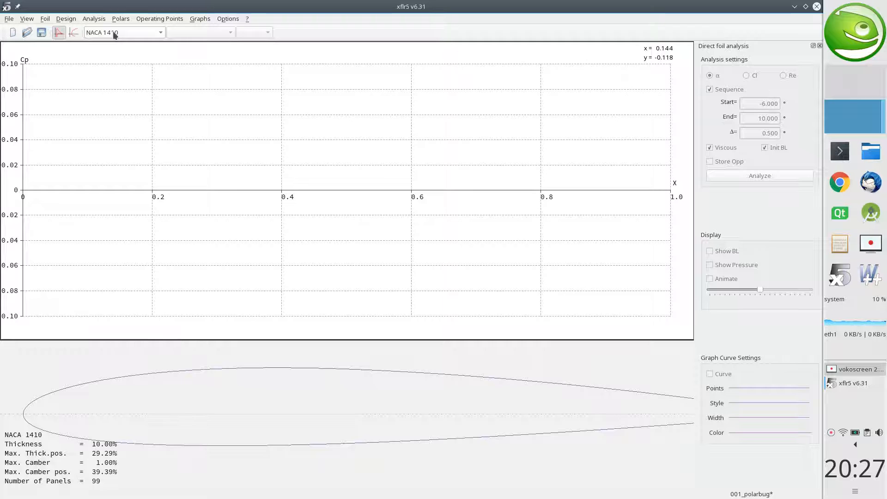
- Define a Type 1 polar analysis for NACA 1410 with Reynolds 100,000, Mach 0 and NCrit 9 in the polar view
key("F8")
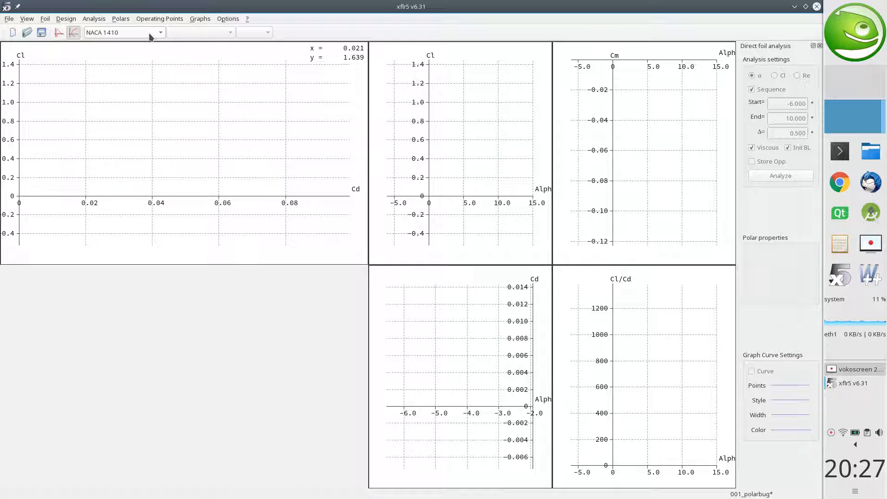
key("F6")
left_click(387, 277)
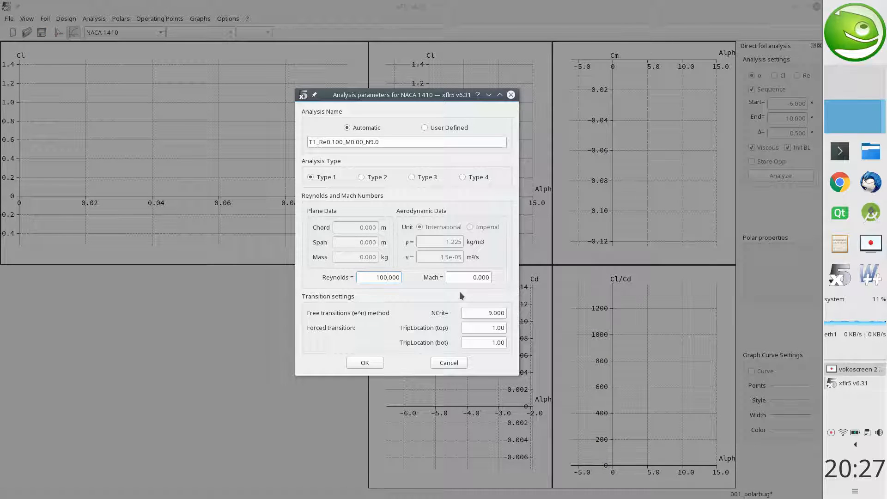
key("Tab")
key("Return")
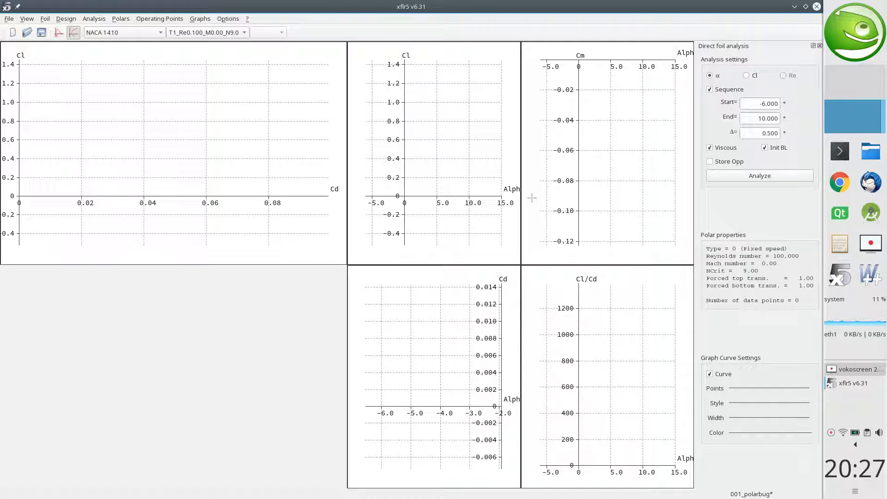
- Run the NACA 1410 analysis for alpha -6° to 10° in 0.5° steps, and reset the polar's results
key("Return")
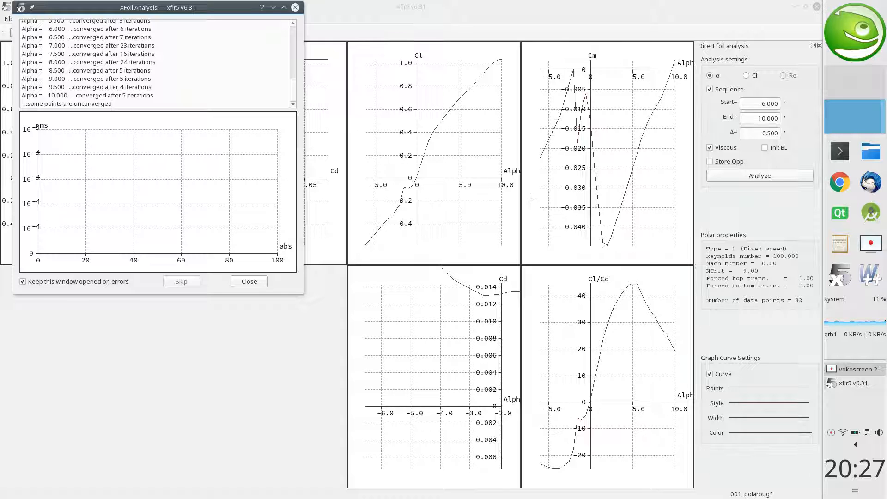
key("Escape")
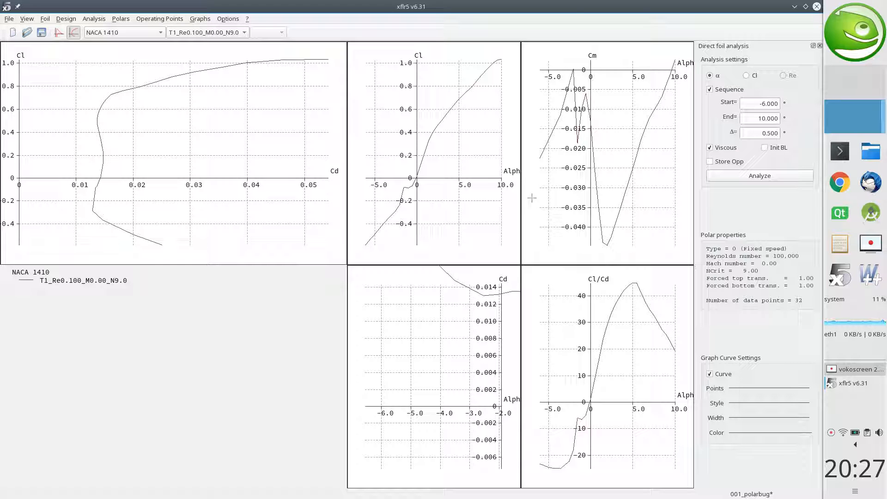
right_click(305, 135)
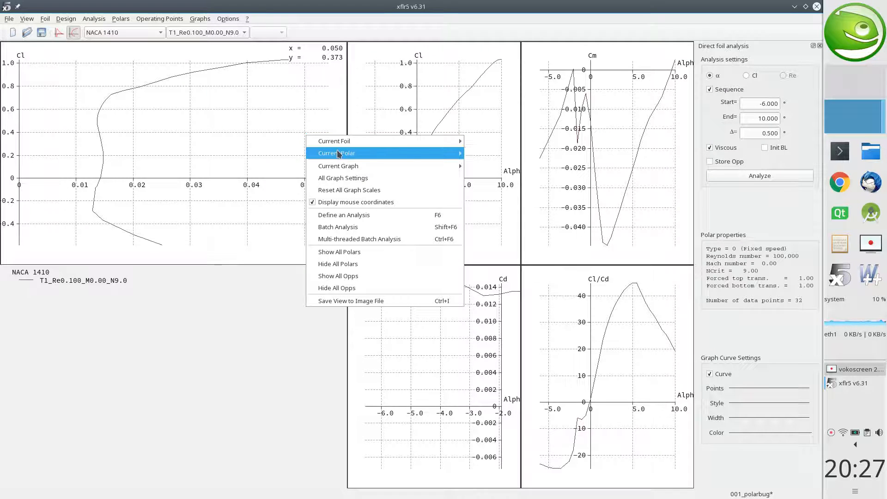
mouse_move(337, 154)
left_click(490, 175)
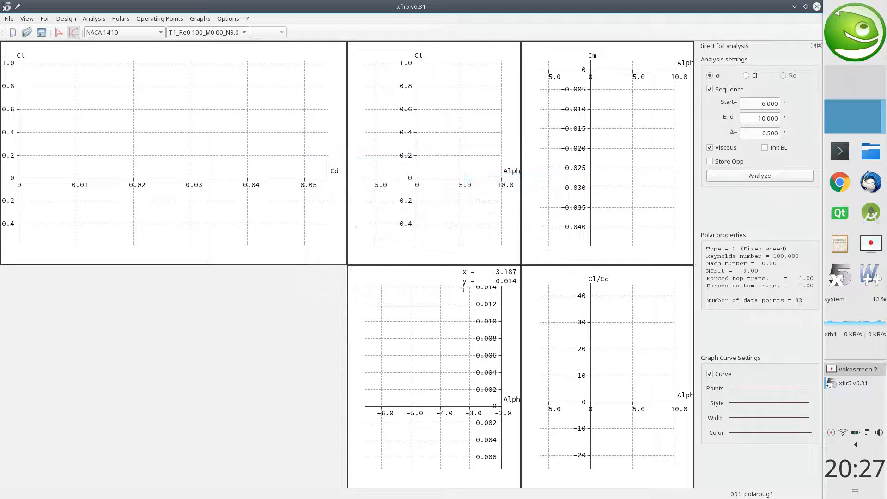
- Analyze NACA 1410 for alpha -6.2° to 7° in 0.492° steps and dismiss the analysis log
double_click(769, 104)
type("200")
key("Tab")
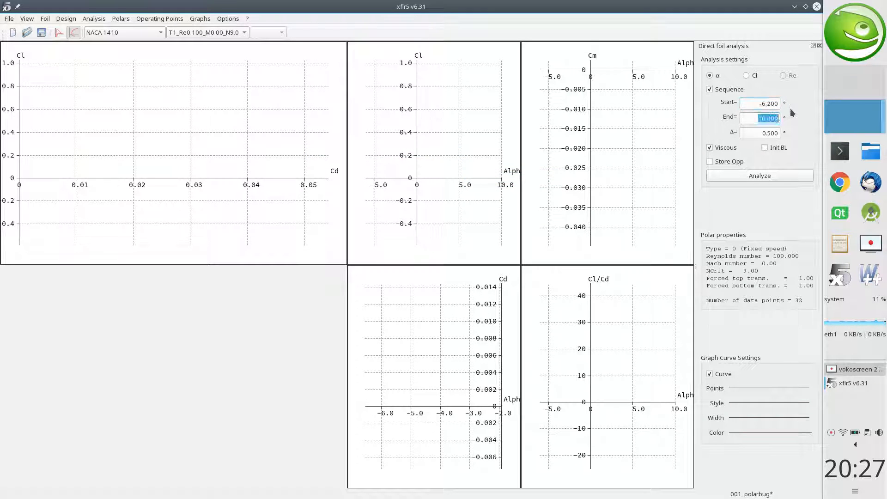
type("7")
key("Tab")
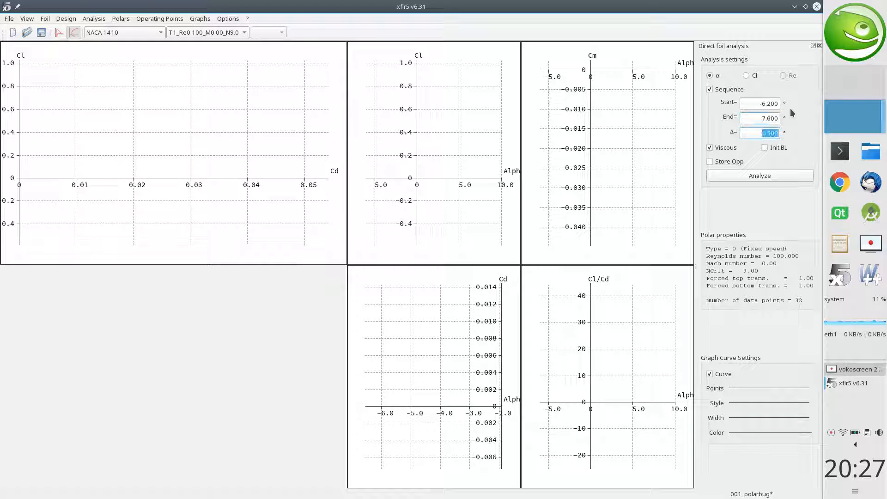
key("BackSpace")
type(".492")
key("Tab")
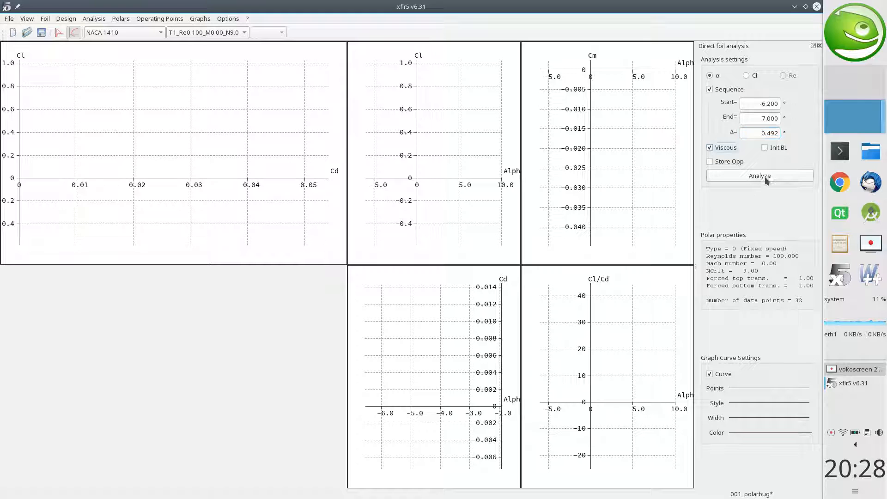
left_click(764, 176)
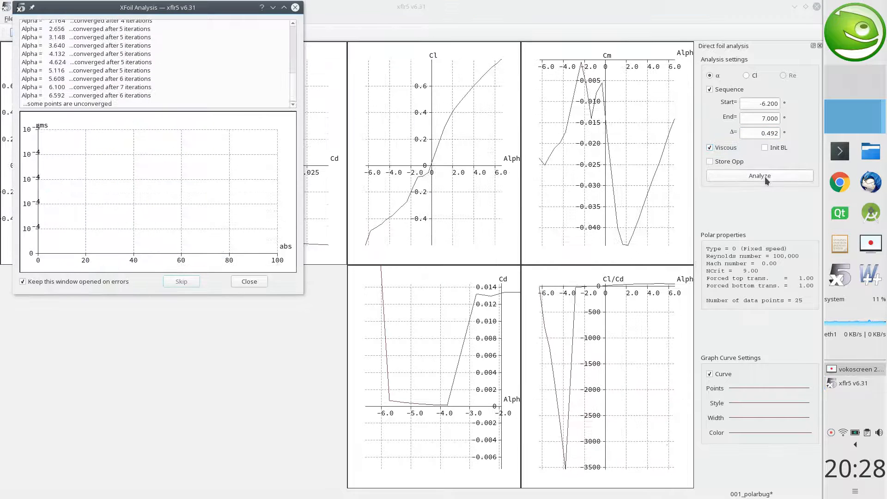
left_click(250, 281)
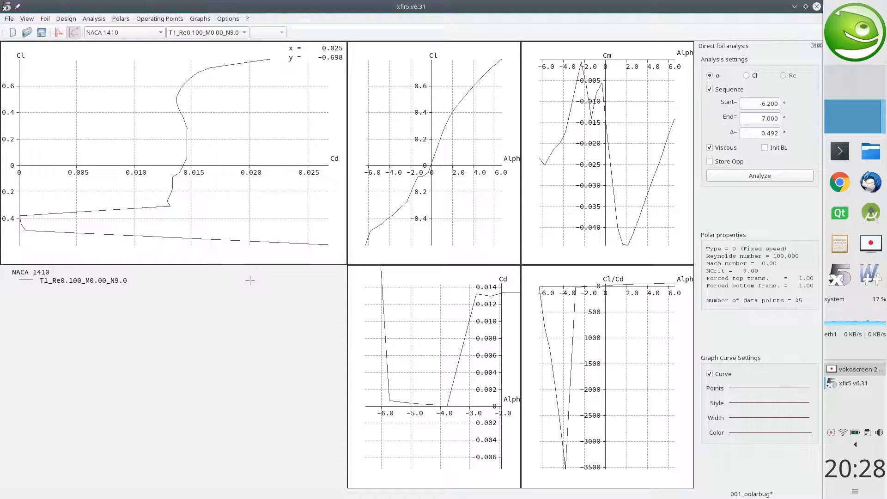
- Set the line width of the NACA 1410 polar curve and recolor the curve dark green
left_click(755, 420)
left_click(756, 421)
left_click(769, 433)
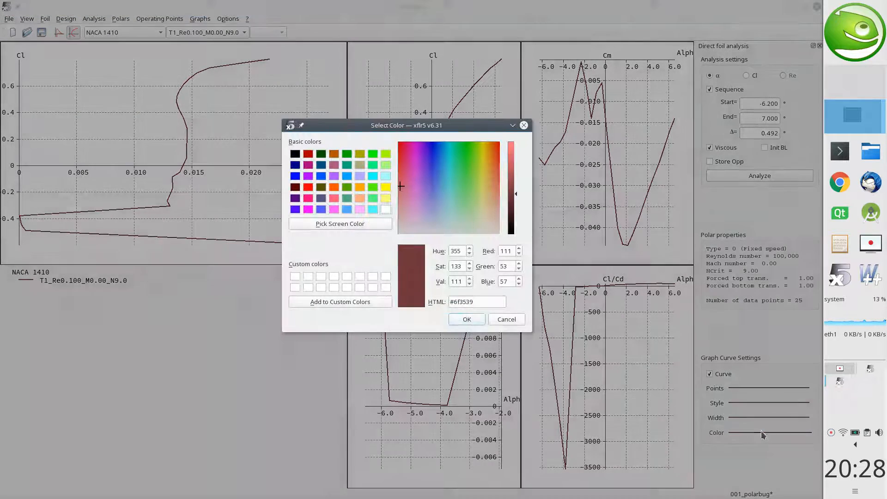
left_click(473, 180)
left_click(466, 180)
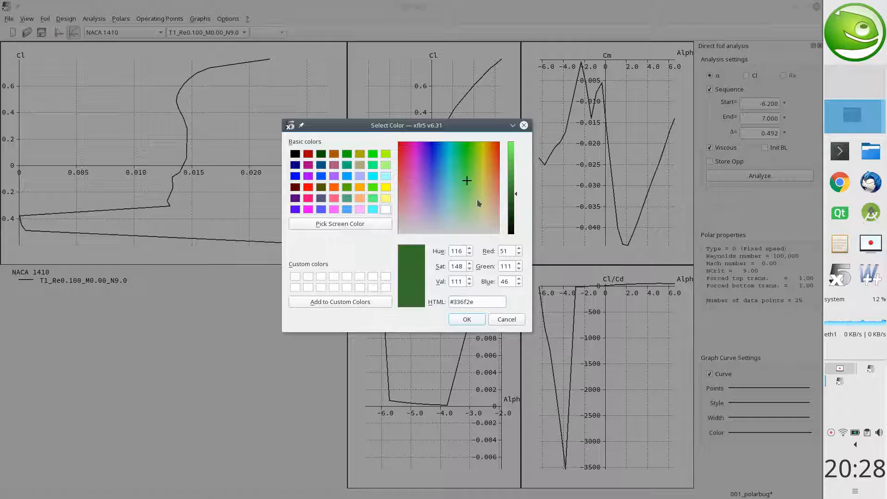
left_click(519, 157)
left_click(463, 319)
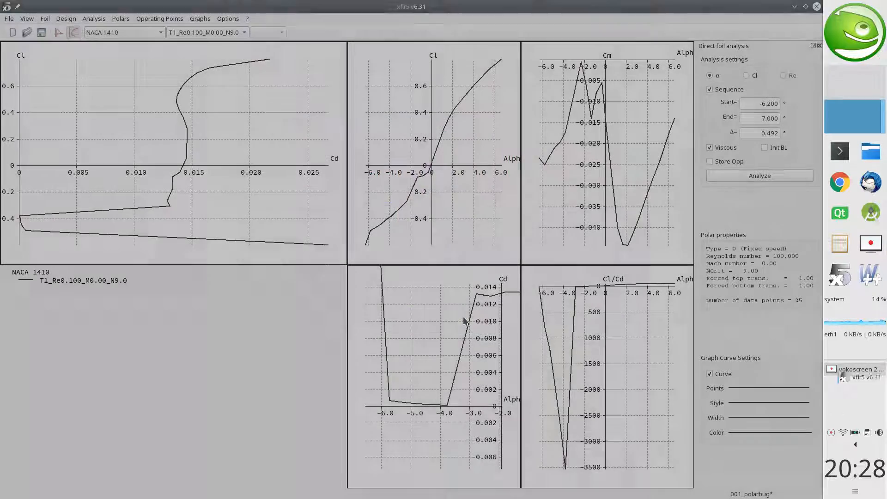
left_click(763, 432)
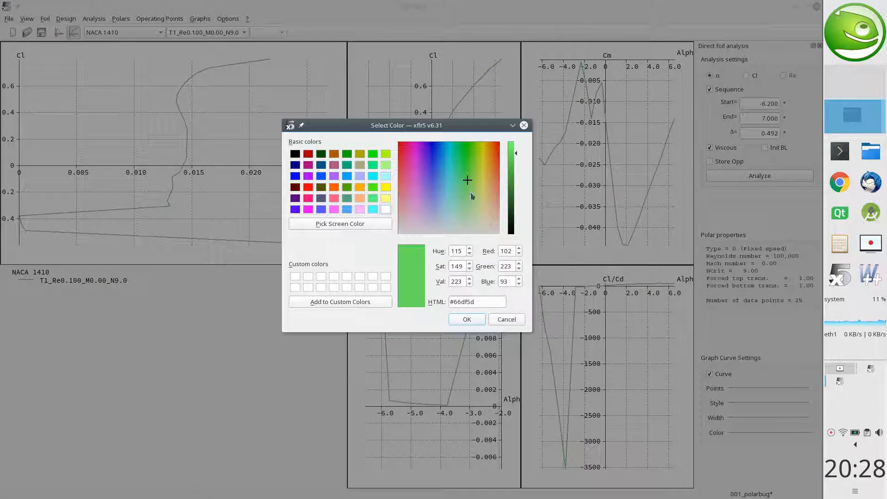
left_click(511, 194)
left_click(466, 319)
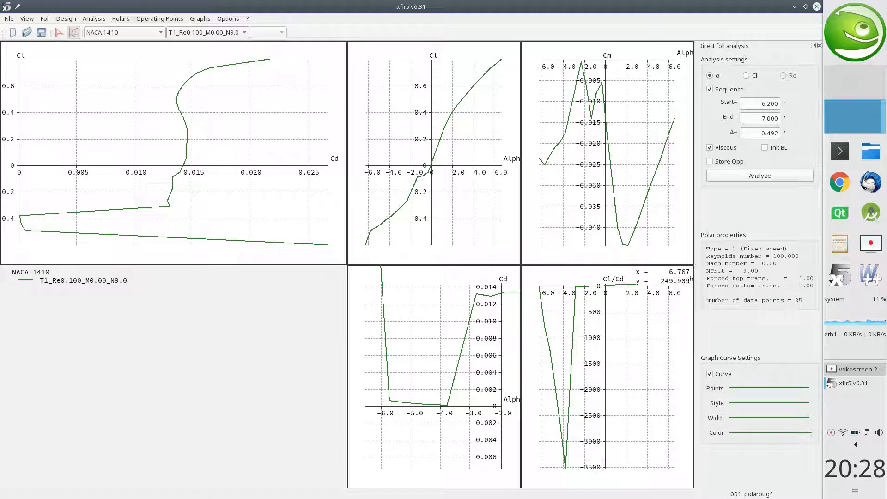
- Rerun the NACA 1410 analysis with operating points stored and dismiss the analysis log
left_click(724, 165)
left_click(775, 176)
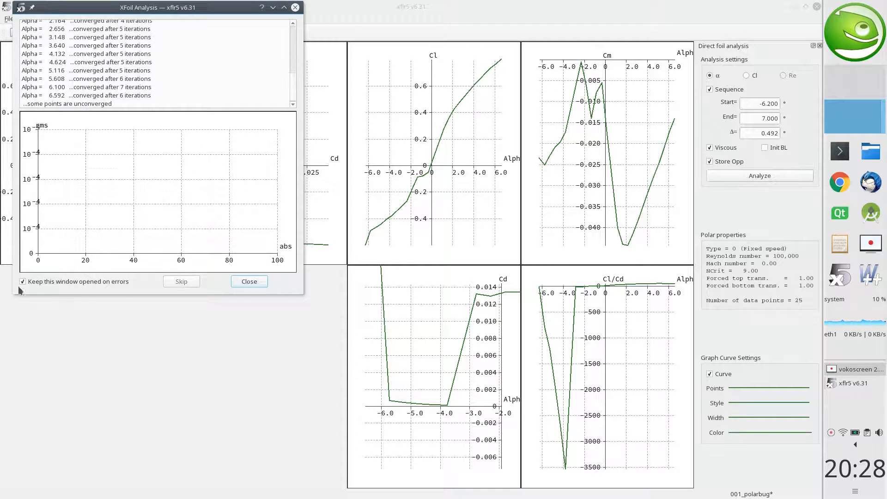
left_click(249, 281)
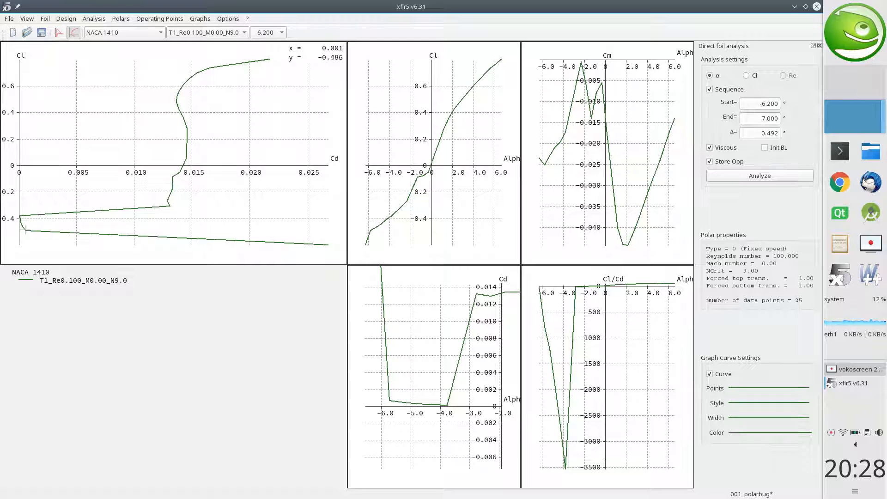
- Highlight the current operating point on the polar graphs and select the operating point at alpha 6.592°
left_click(200, 18)
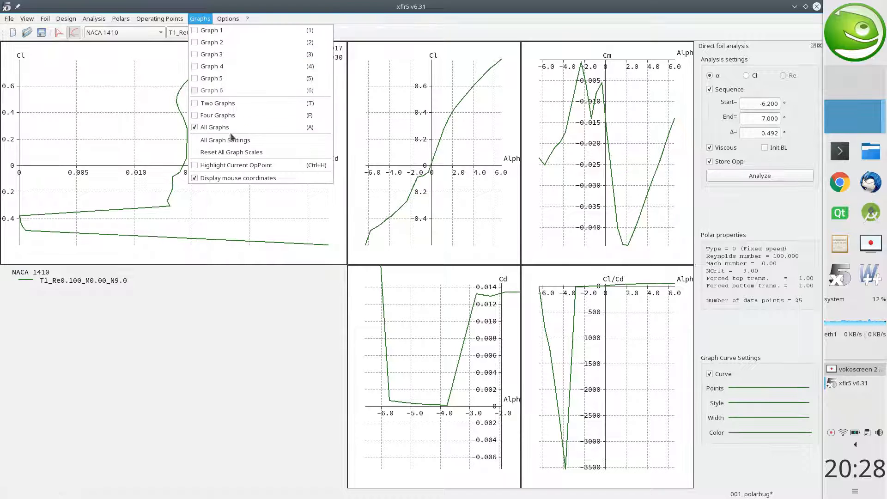
left_click(245, 165)
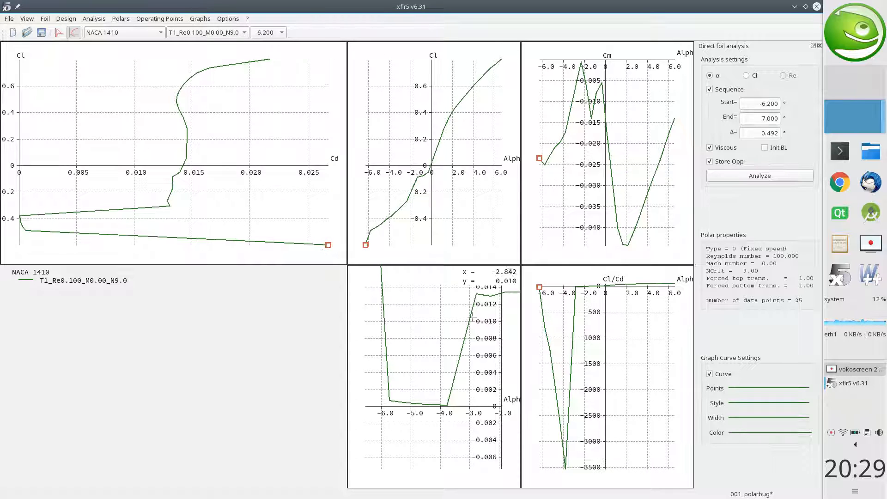
left_click(273, 32)
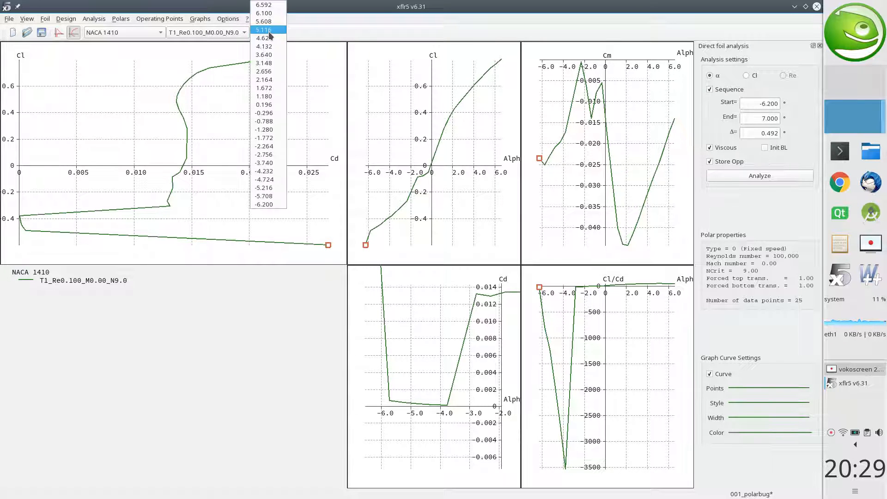
left_click(263, 5)
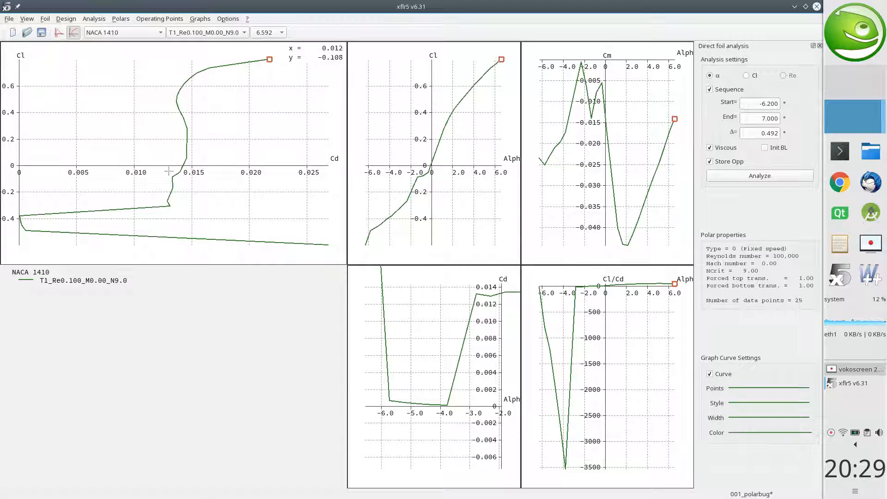
- Select the operating points at alpha -4.232° and -3.740°, and examine the near-zero drag region of the Cl-Cd graph
left_click(269, 32)
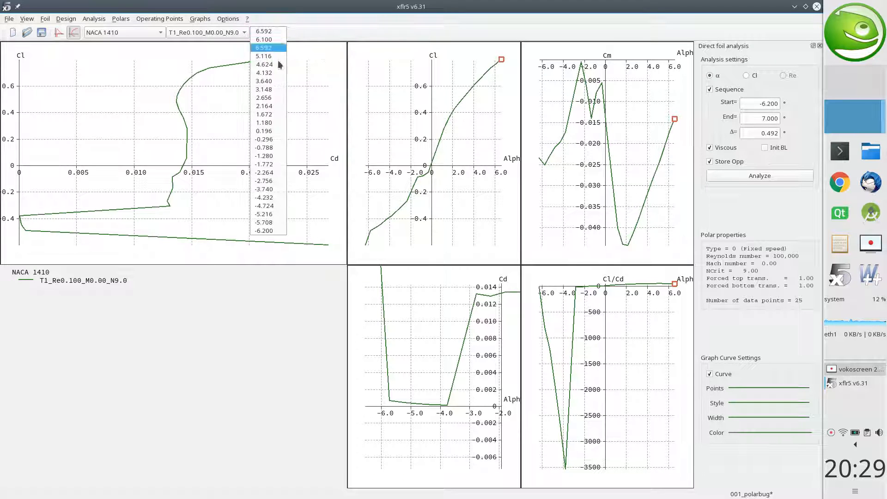
left_click(275, 197)
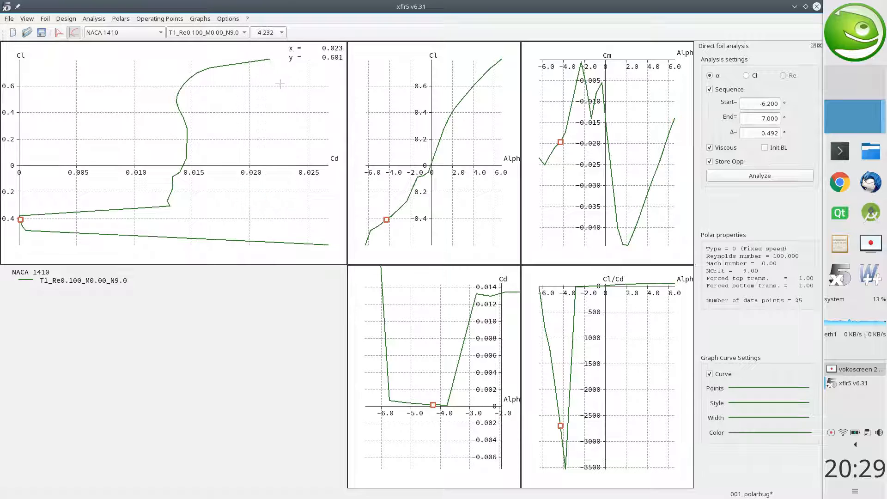
left_click(268, 36)
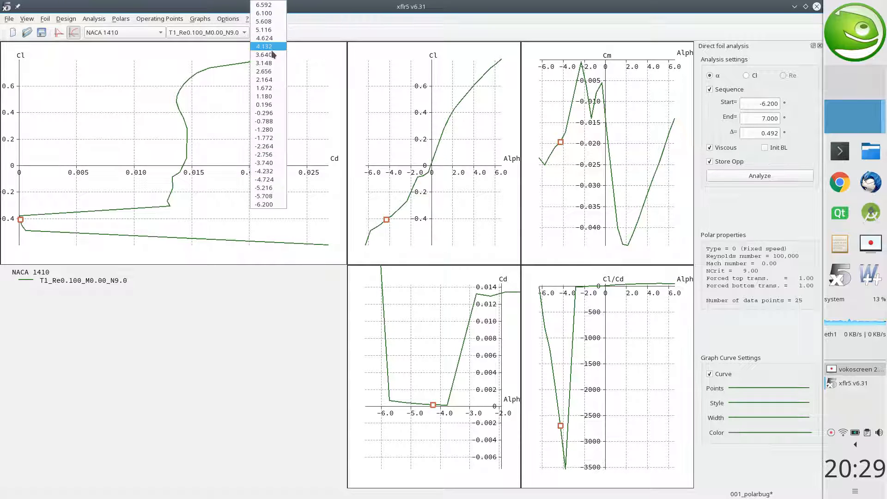
left_click(265, 162)
left_click_drag(63, 205, 214, 188)
scroll(214, 188, "up", 5)
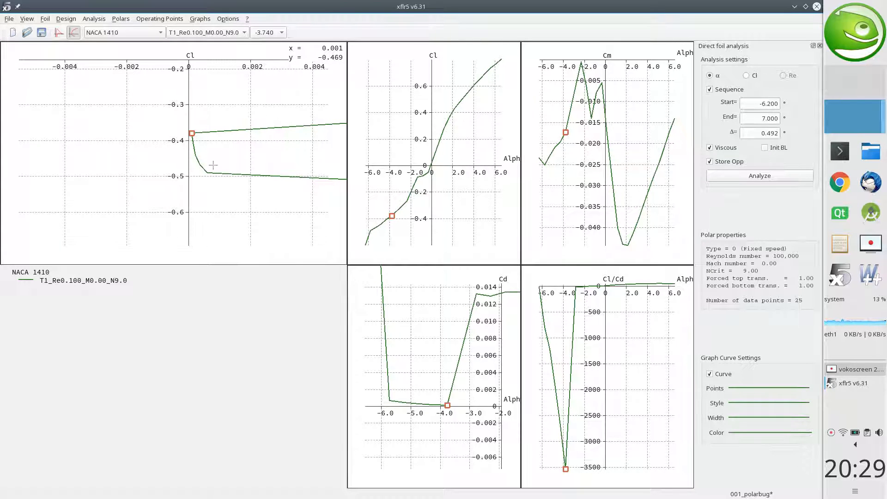
- Show the pressure distribution of the alpha -3.74° operating point and thicken the NACA 1410 foil outline
left_click(58, 34)
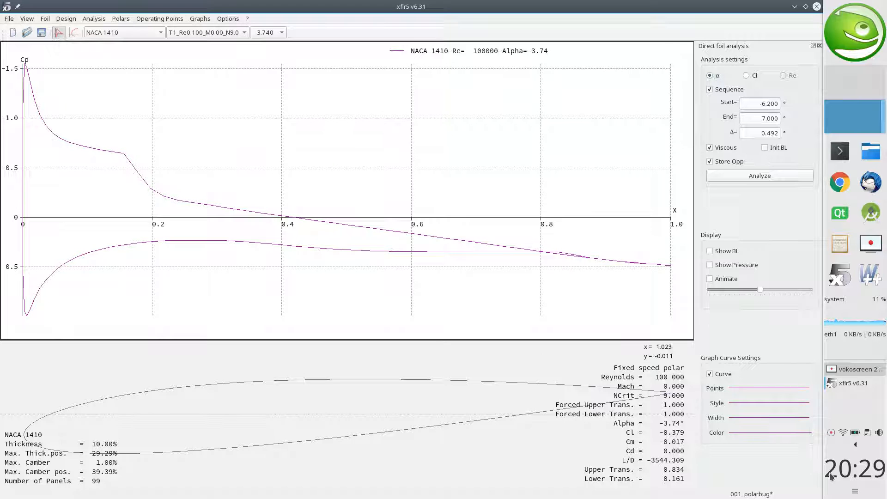
right_click(296, 380)
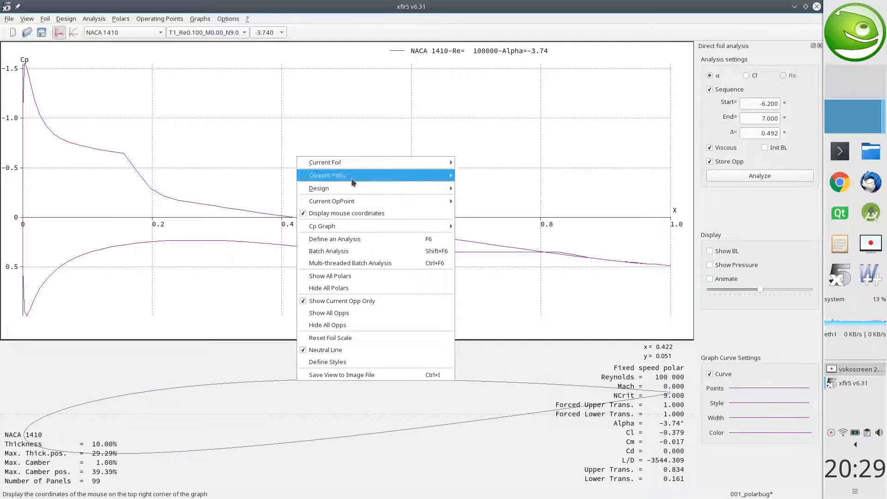
mouse_move(358, 168)
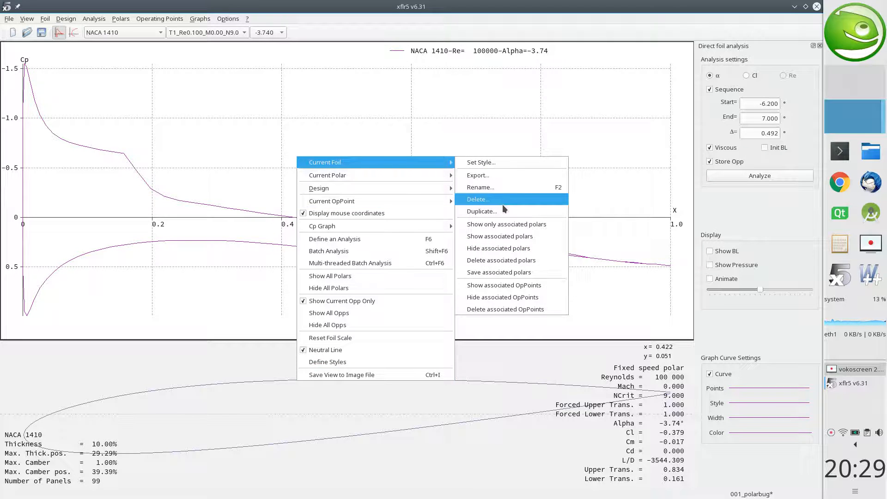
left_click(508, 165)
left_click(405, 239)
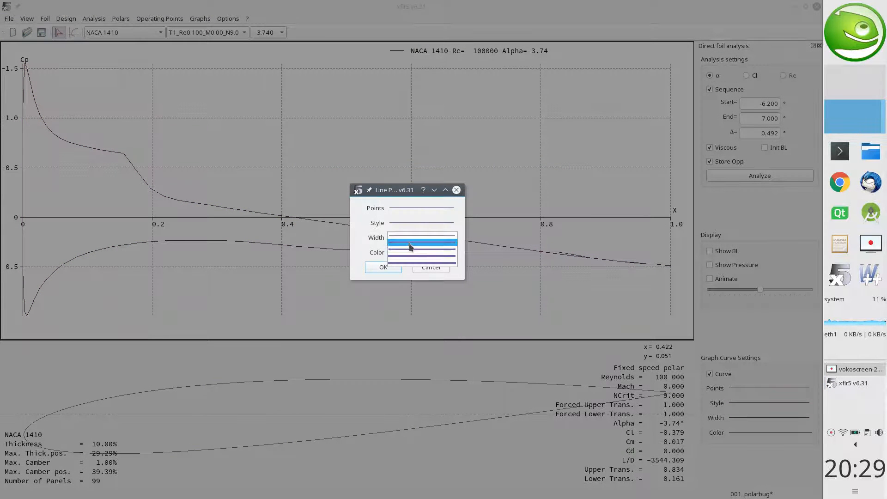
left_click(408, 258)
left_click(382, 267)
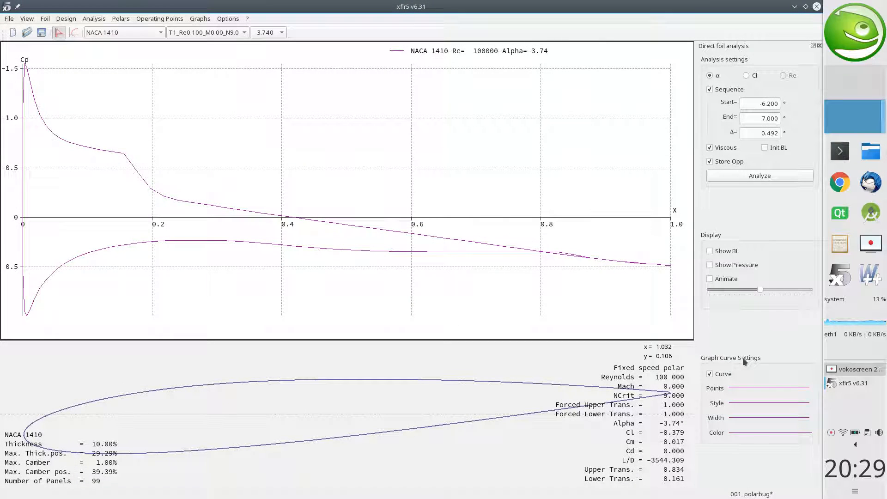
- Display the boundary layer with a thicker line and examine it around and behind the NACA 1410 foil
left_click(728, 249)
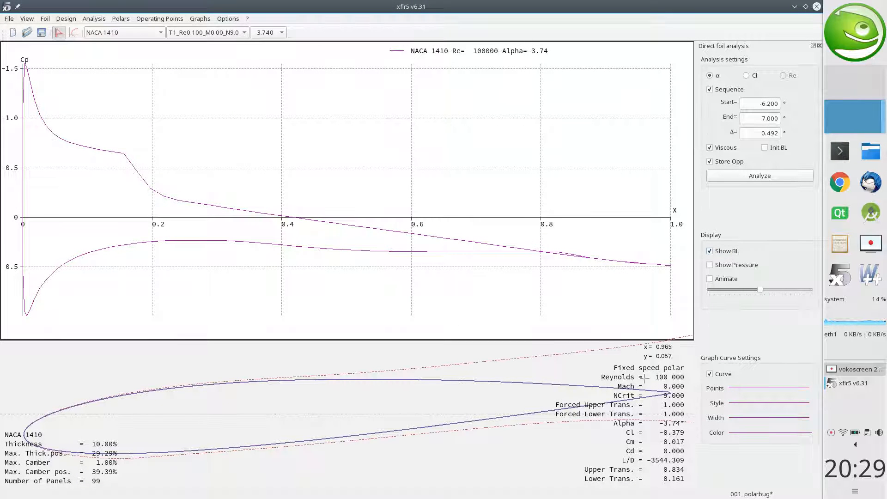
right_click(470, 395)
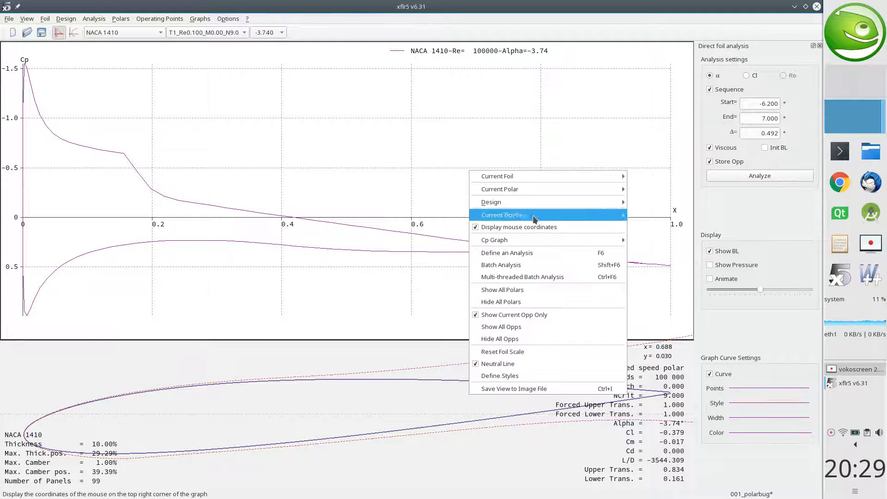
left_click(556, 378)
left_click(419, 231)
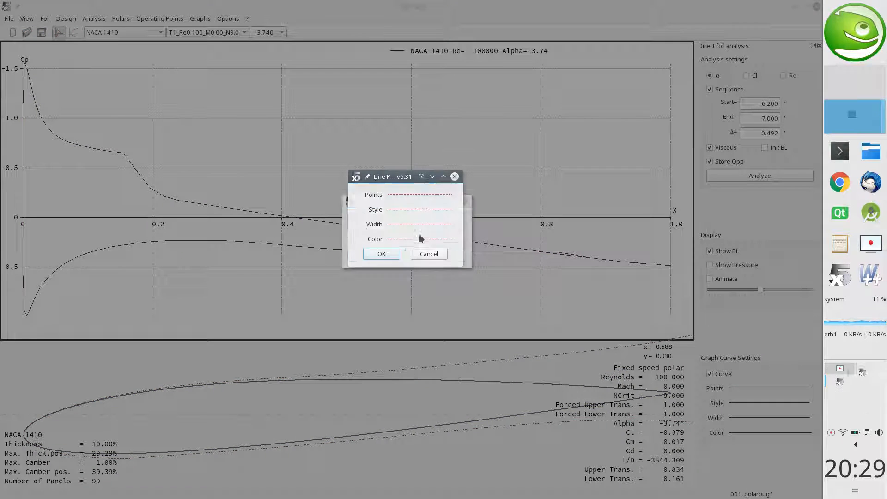
left_click(411, 225)
left_click(408, 231)
left_click(387, 254)
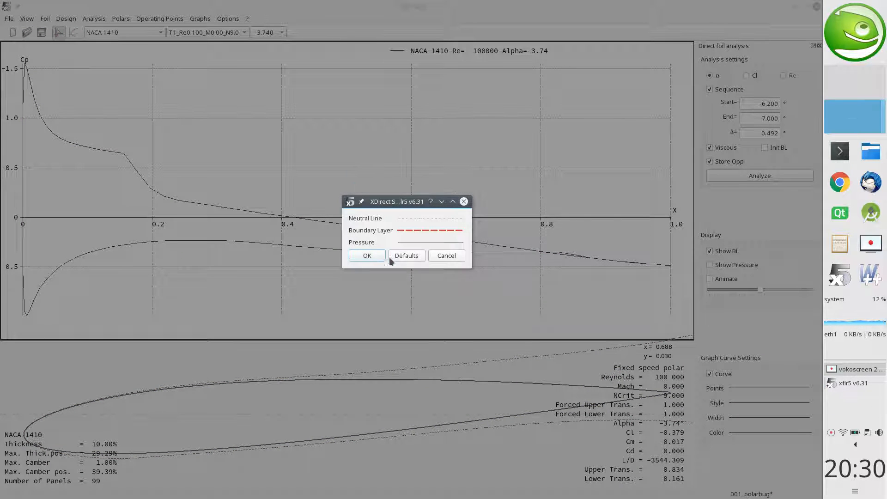
left_click(350, 255)
scroll(421, 415, "down", 11)
left_click_drag(437, 417, 313, 401)
scroll(313, 404, "up", 3)
scroll(307, 406, "up", 2)
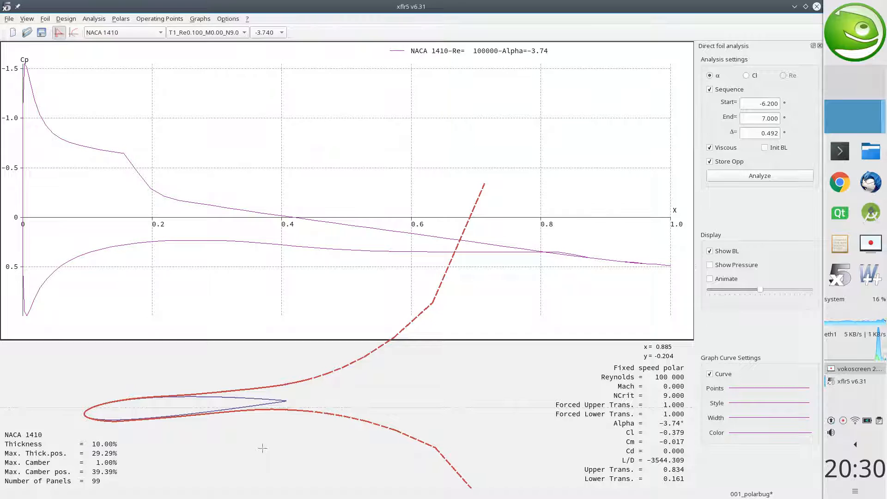
left_click(803, 468)
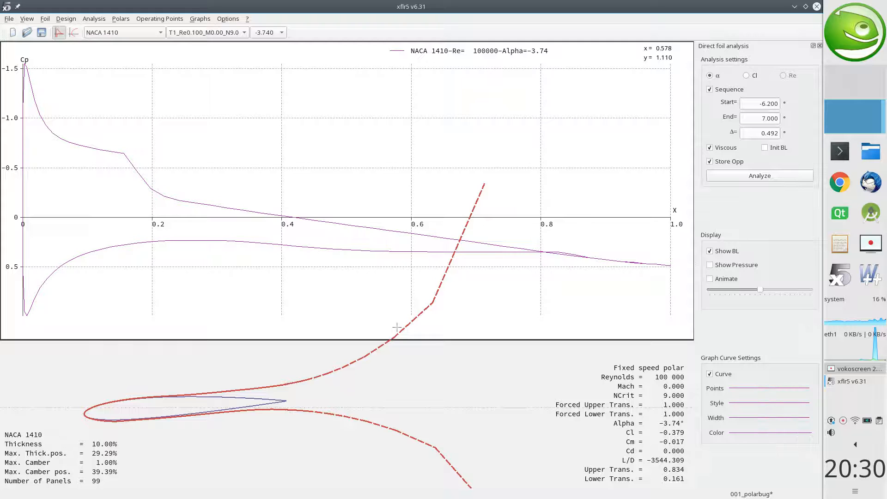
- Return to the polar graphs and reset the results of the current NACA 1410 polar
key("F8")
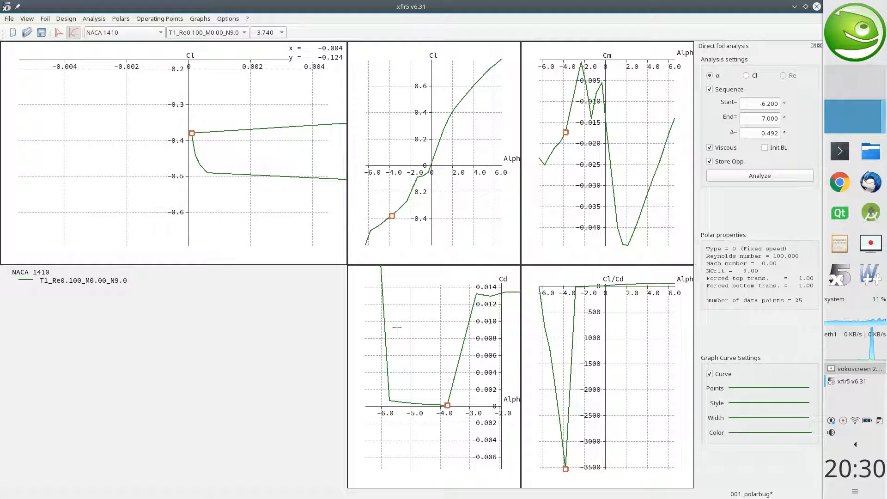
key("r")
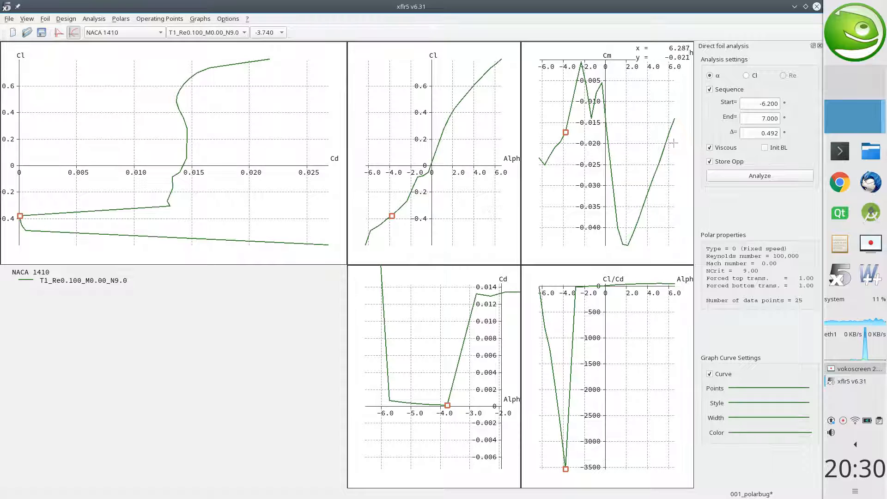
right_click(228, 120)
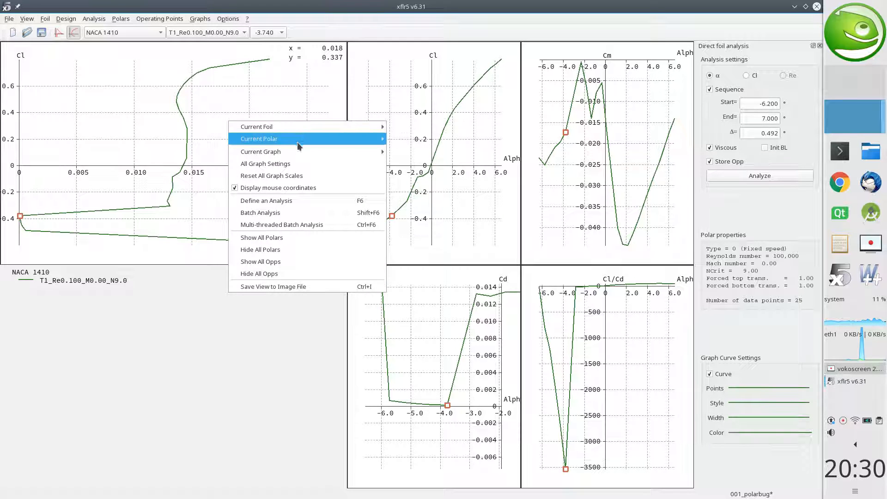
mouse_move(298, 141)
left_click(405, 163)
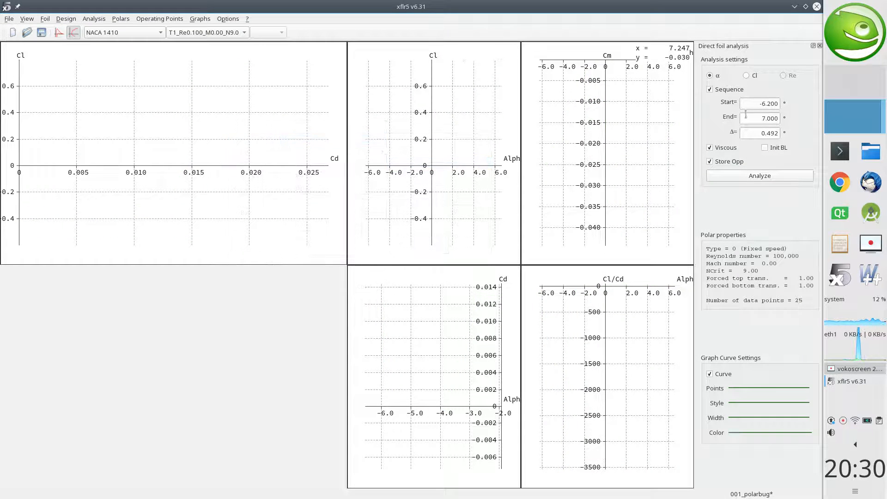
- Set the analysis sequence to alpha -7° to 10° in 0.25° steps with boundary layer initialization enabled, and save the project
left_click(762, 104)
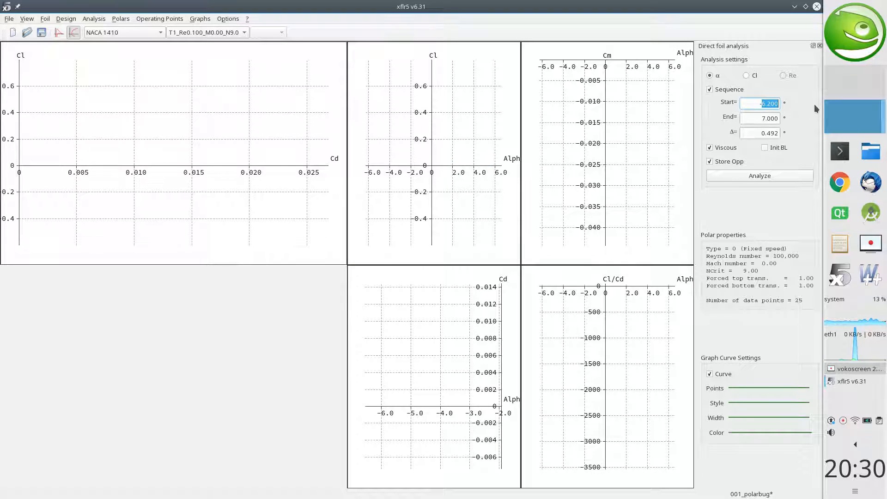
type("-7")
key("Tab")
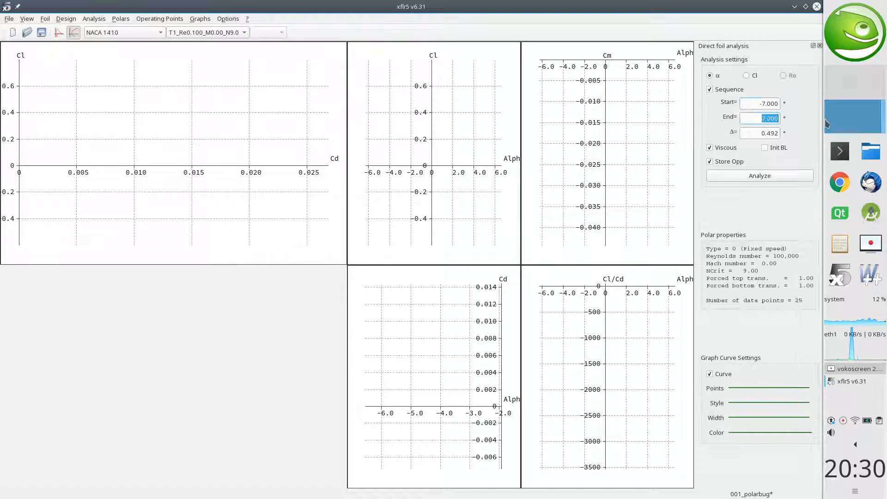
type("10")
key("Tab")
key("BackSpace")
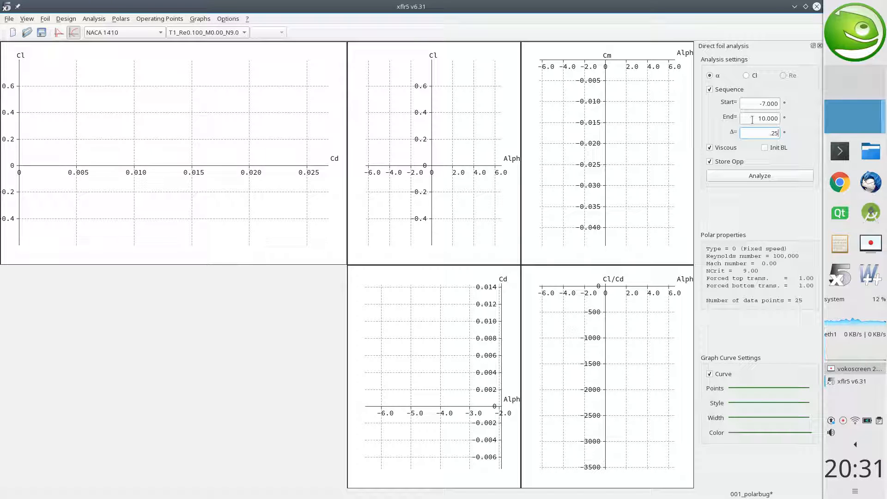
key("Return")
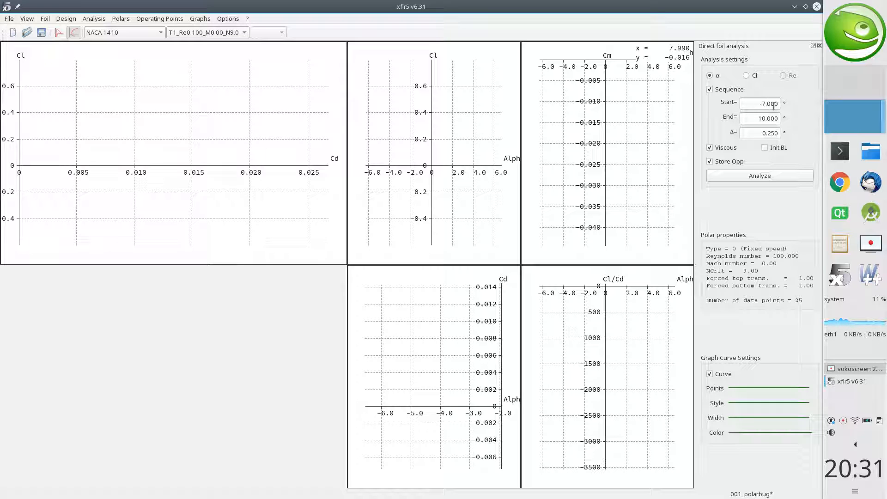
left_click(765, 149)
key("ctrl+s")
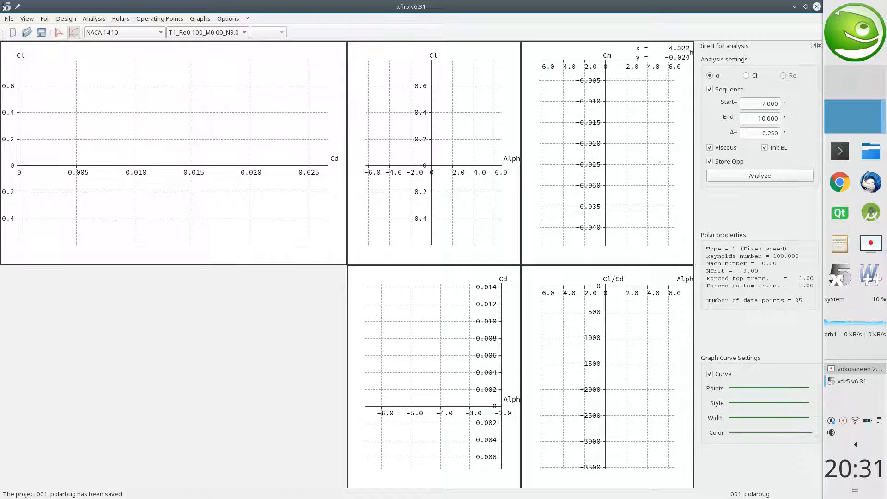
- Run the viscous alpha sequence analysis on the current NACA 1410 polar
left_click(777, 174)
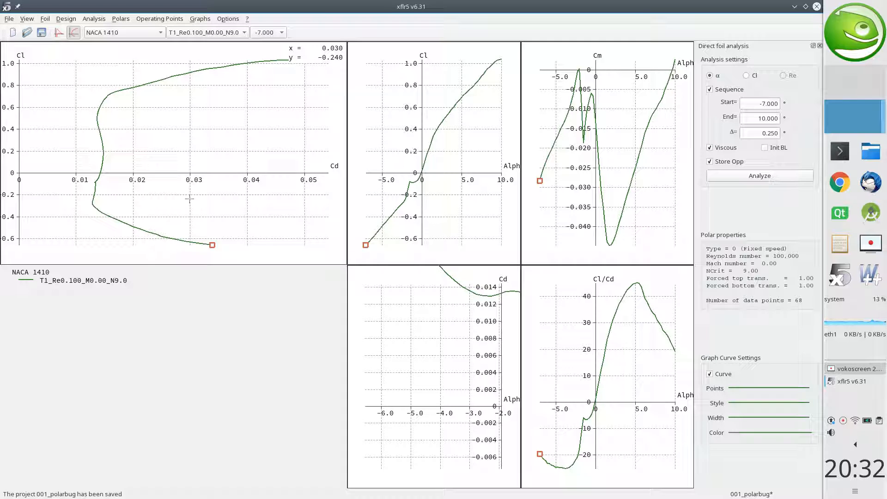
- Run a multi-threaded batch analysis of the current foil over the Reynolds list, with the alpha range starting from zero and polar view updating enabled
left_click(118, 20)
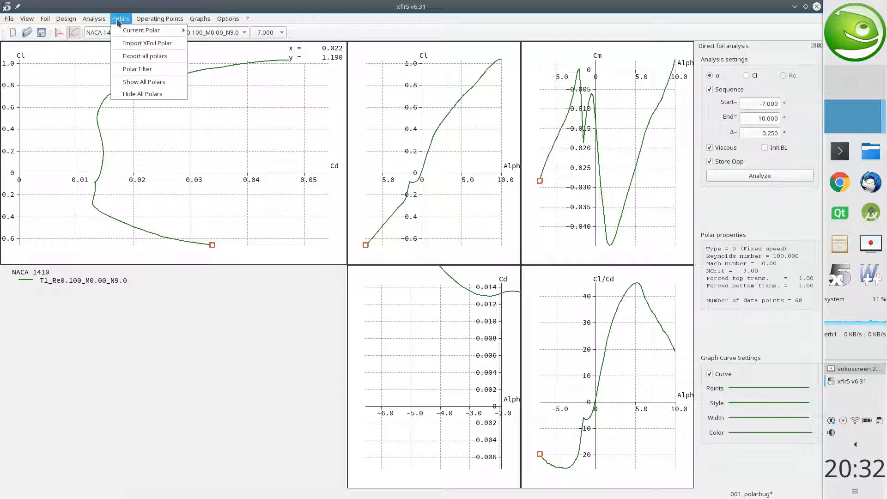
mouse_move(94, 19)
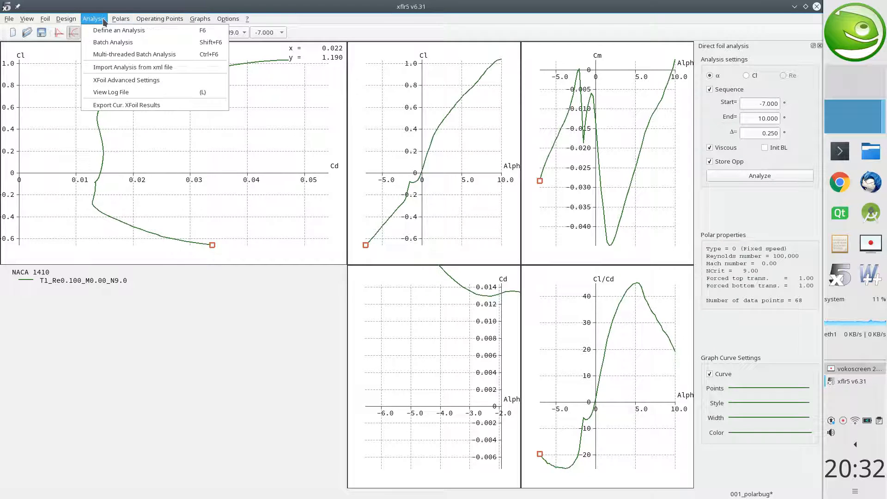
left_click(118, 55)
left_click_drag(148, 12, 334, 93)
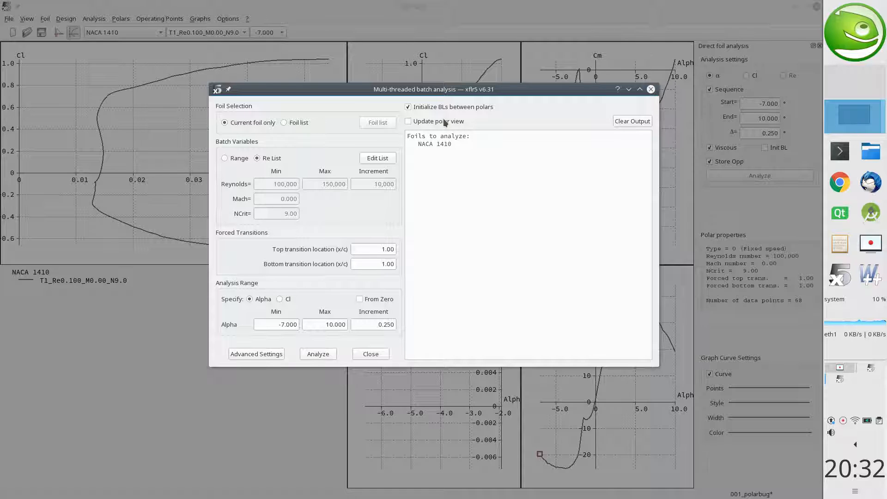
left_click(408, 121)
left_click(319, 355)
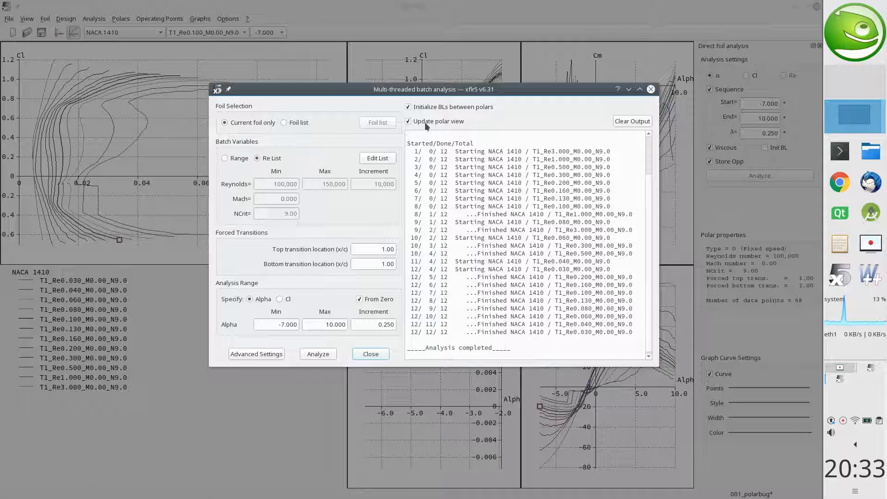
left_click(372, 355)
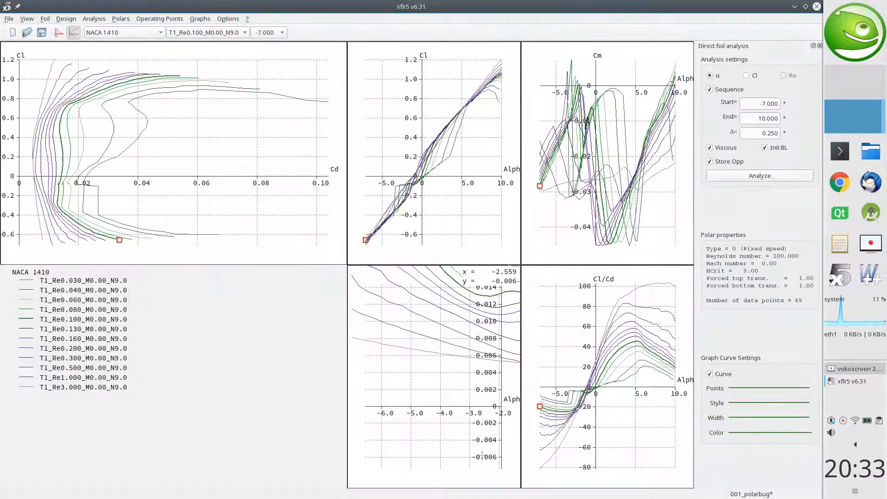